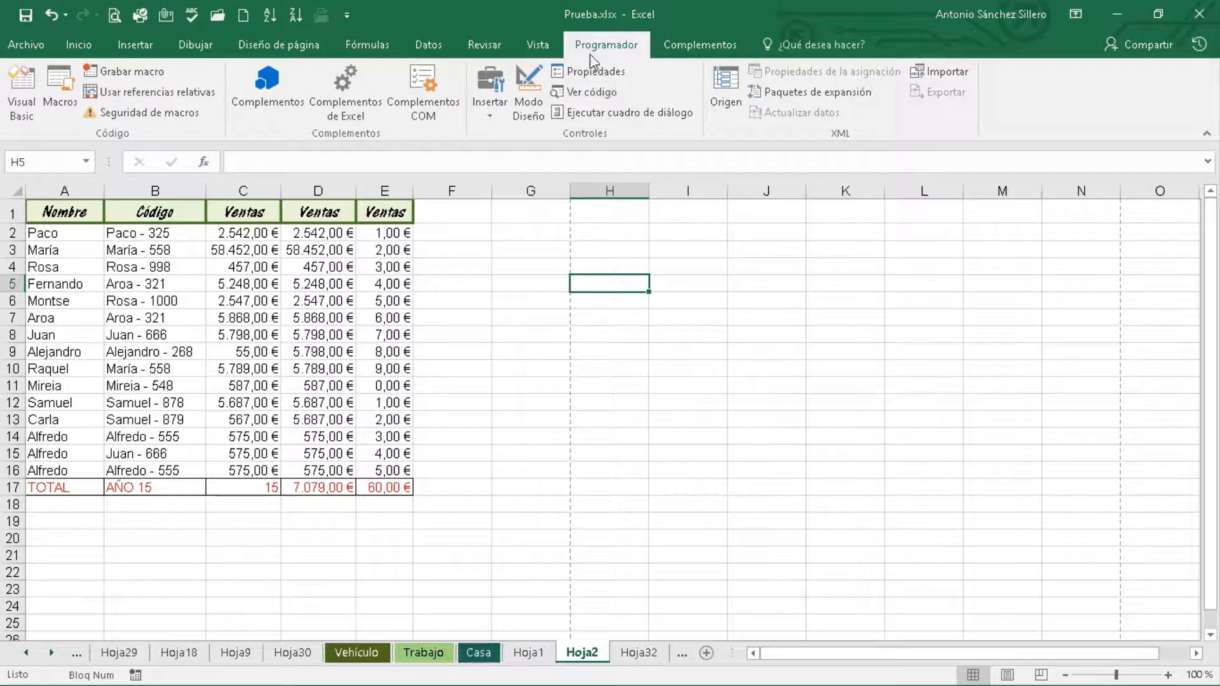
Step: Check the macro list, then start recording Macro1 in this workbook with the description 'HOla.'
left_click(67, 100)
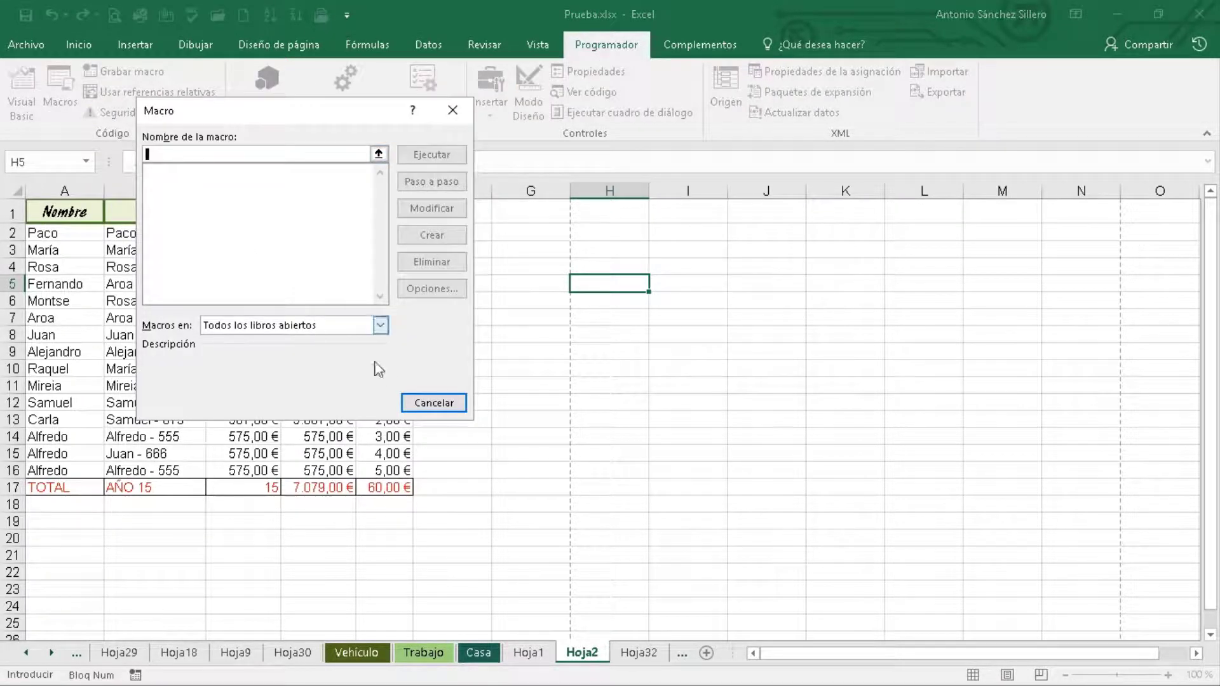
left_click(438, 405)
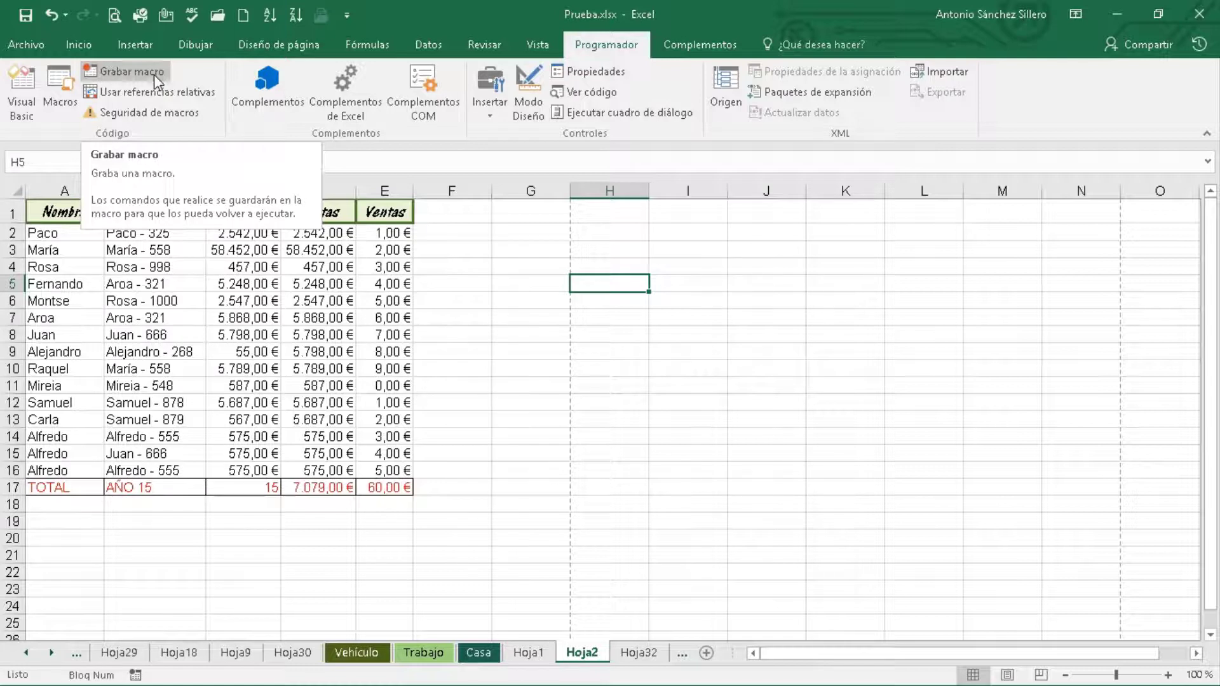
left_click(154, 75)
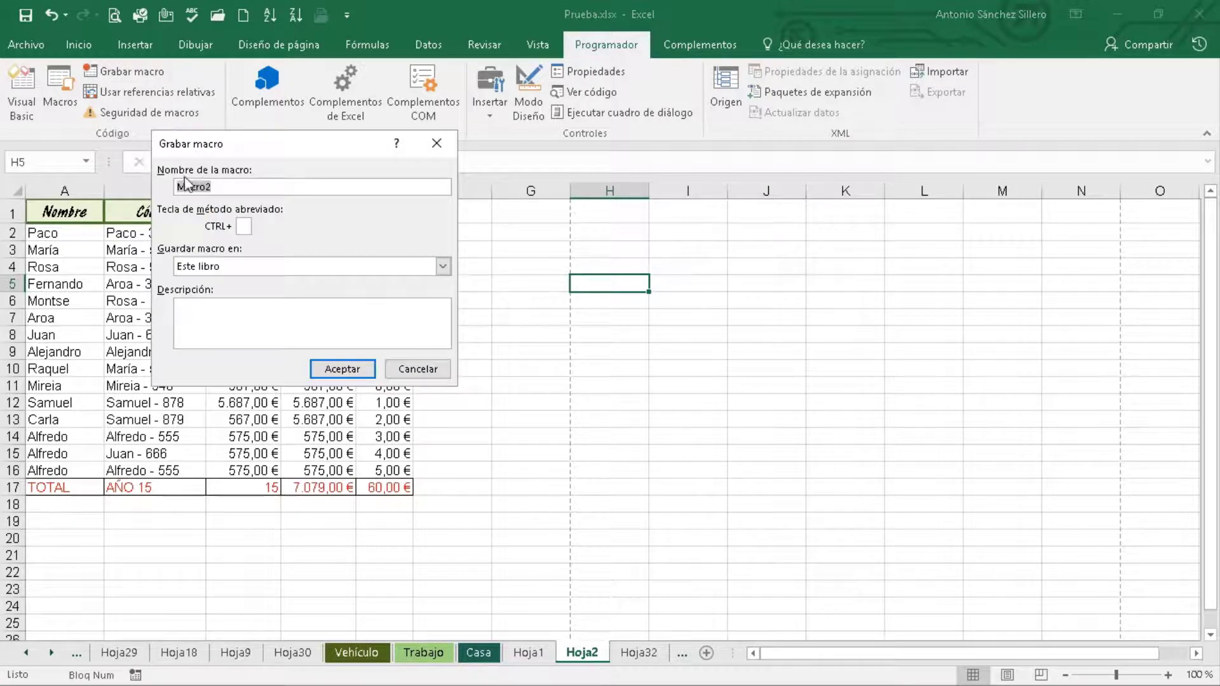
left_click(223, 188)
left_click(250, 331)
type("HOla")
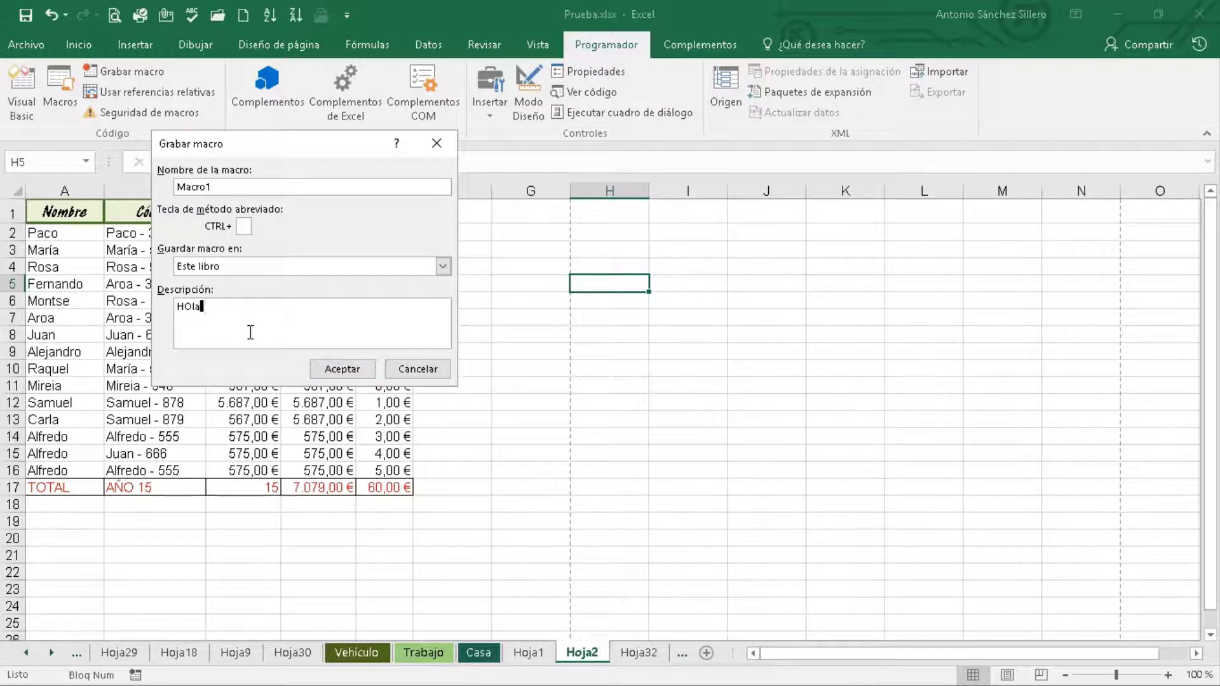
type(".")
left_click(347, 369)
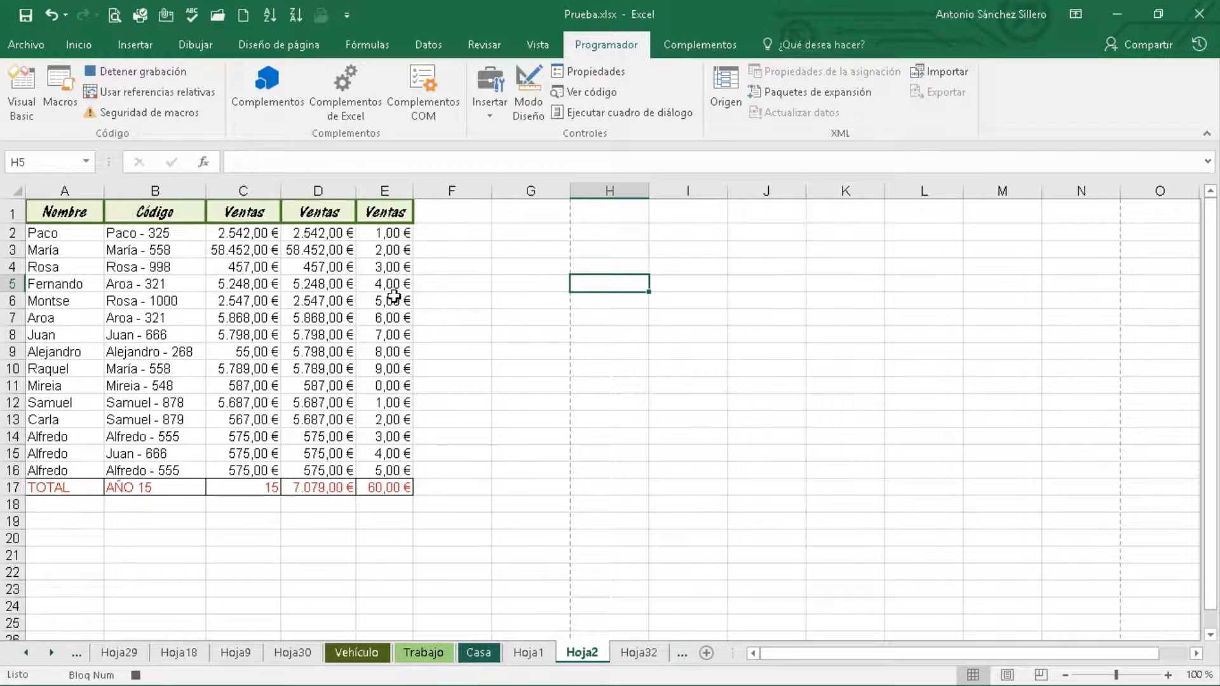
Step: Clear E2:E16 and enter 100 in E2 and 110 in E3
mouse_move(388, 235)
left_mouse_down()
mouse_move(364, 316)
mouse_move(357, 478)
left_mouse_up()
key("Delete")
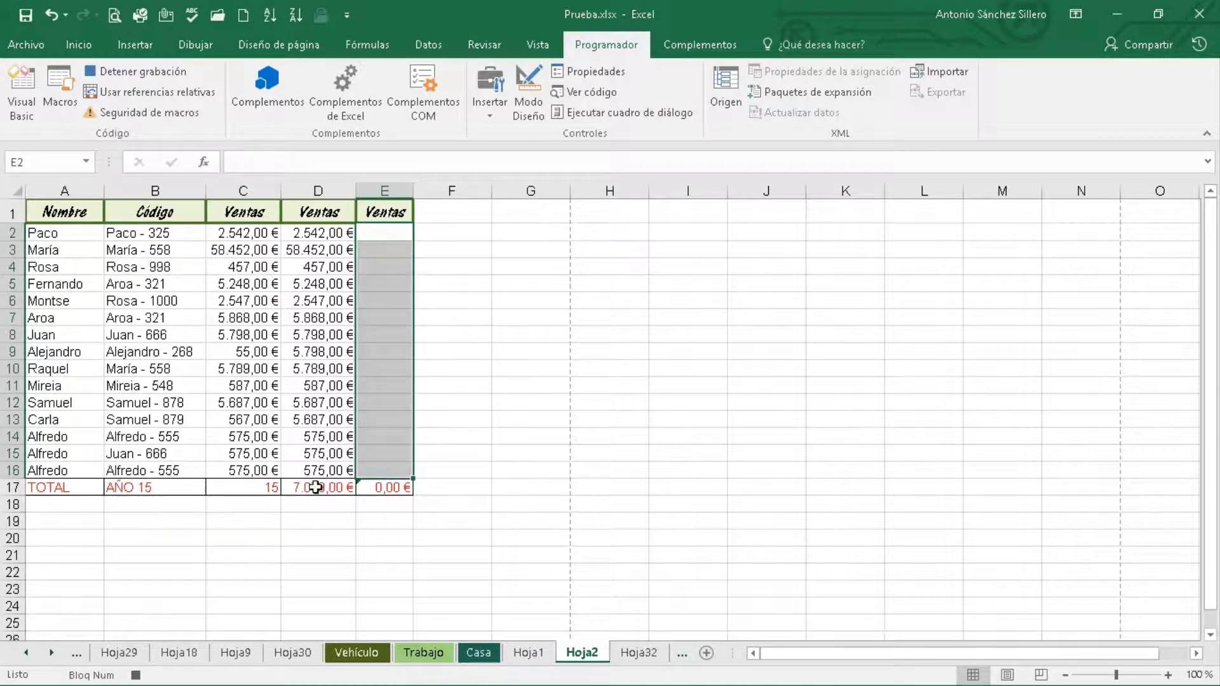
left_click(384, 240)
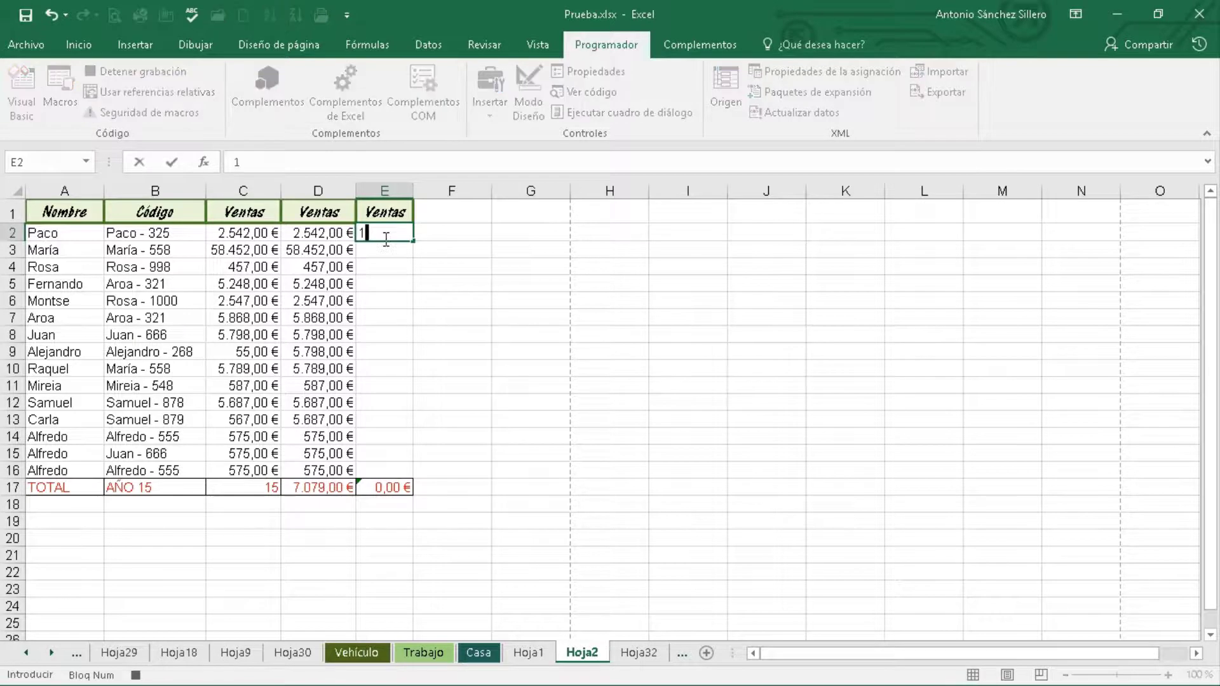
type("100")
key("Return")
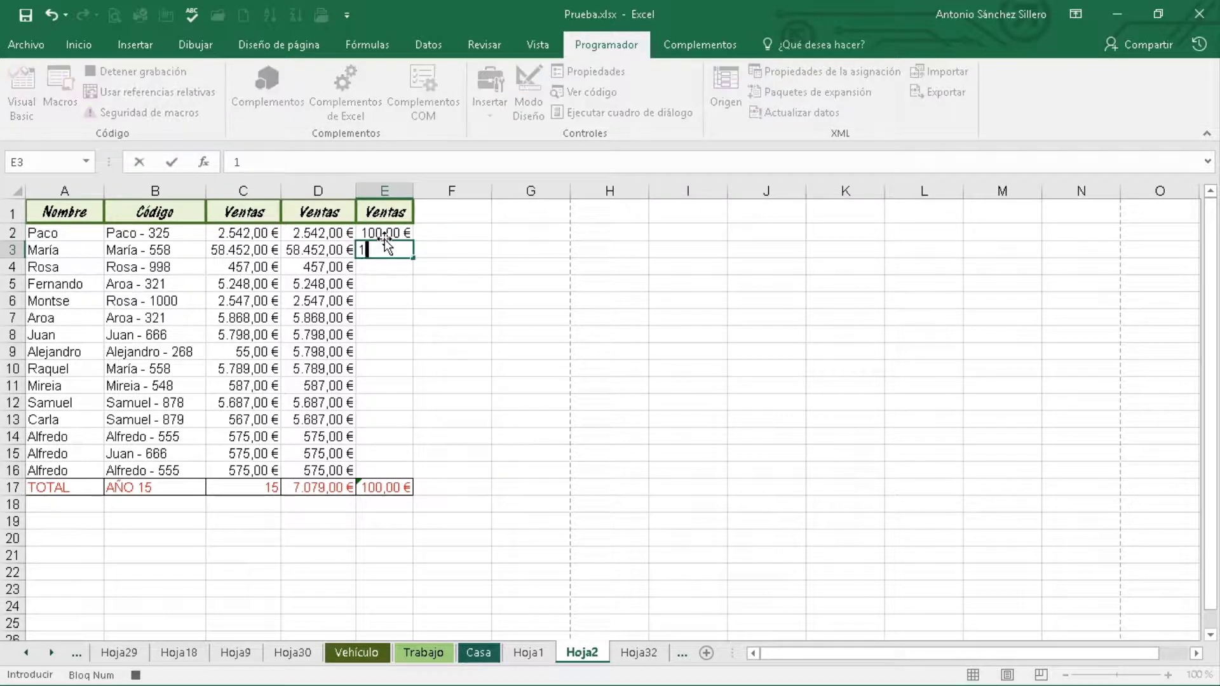
type("110")
key("Return")
Step: Extend the series down to 240 in E16 and autofit column E to show the total
left_click(385, 247)
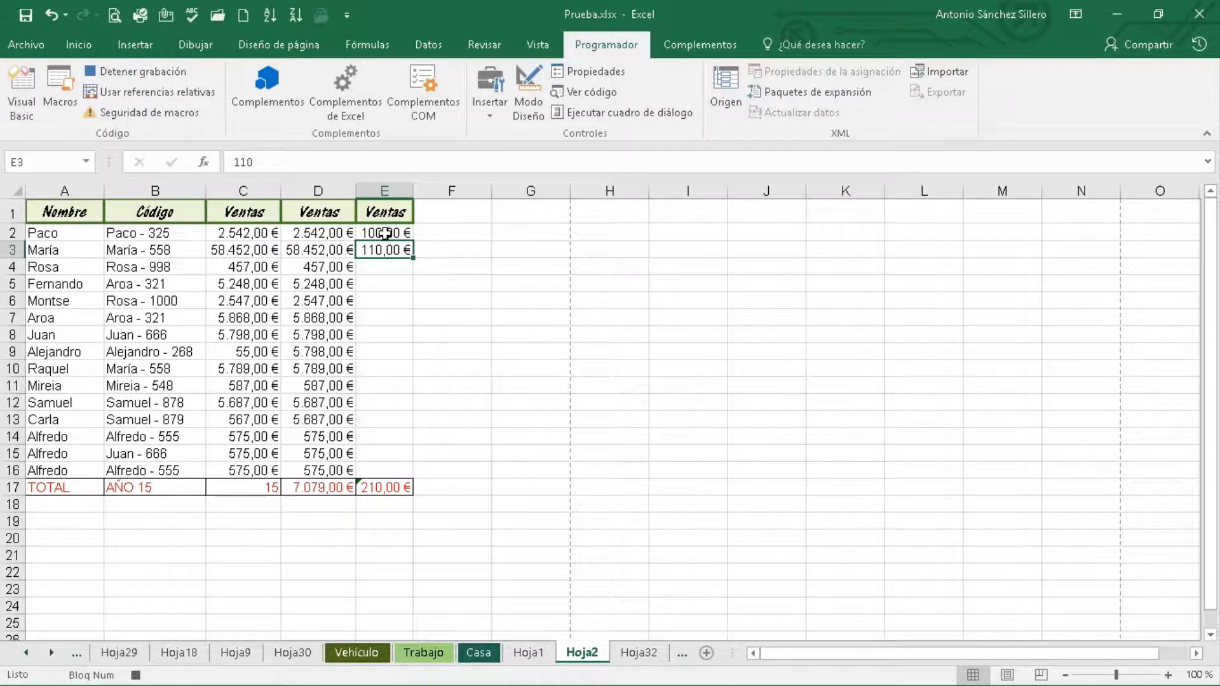
left_click(392, 233)
mouse_move(407, 240)
left_mouse_down()
mouse_move(395, 251)
mouse_move(407, 474)
left_mouse_up()
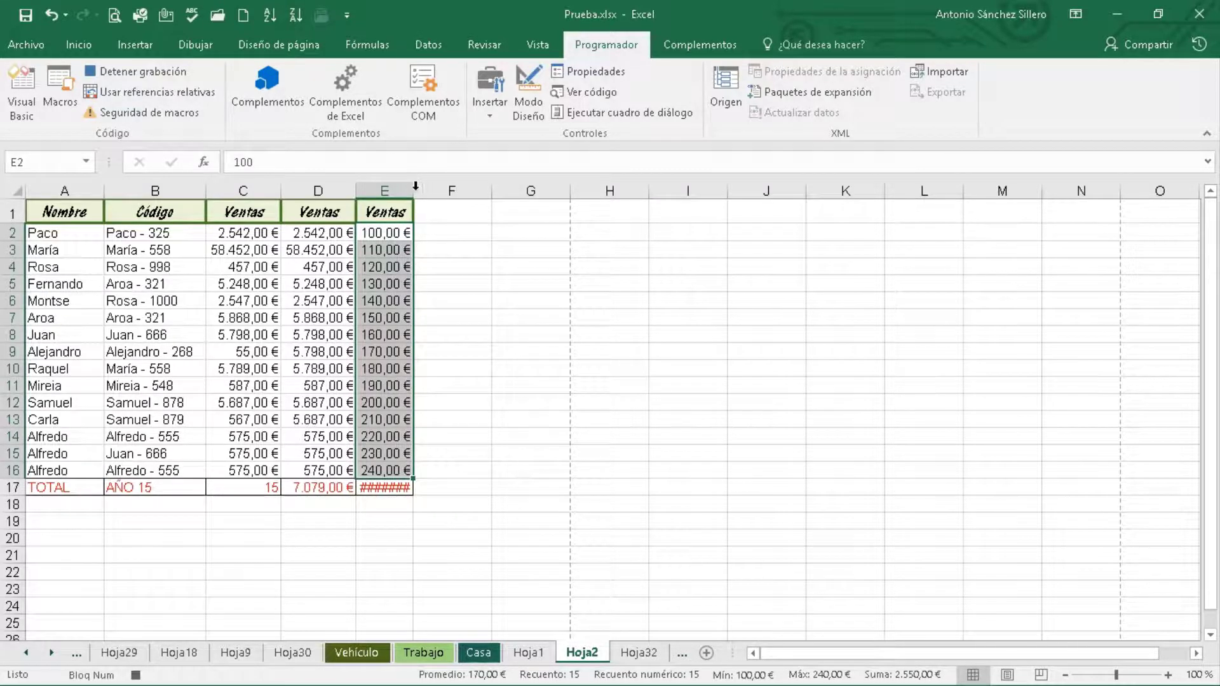
double_click(415, 190)
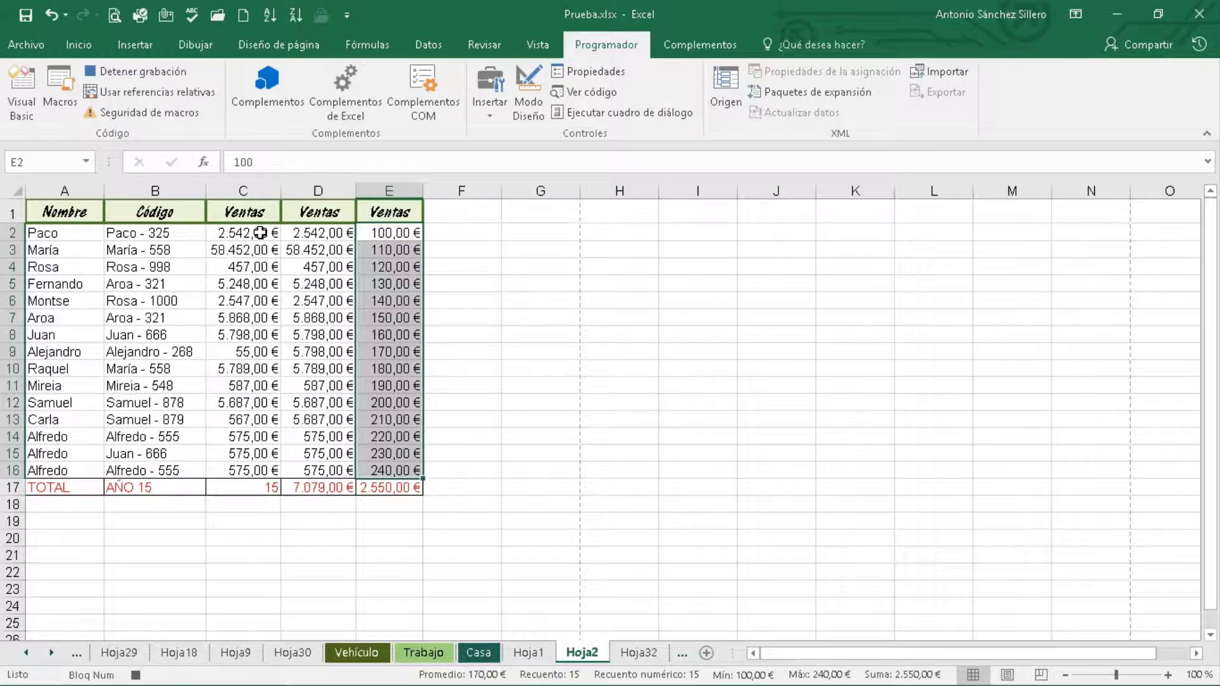
left_click_drag(261, 233, 238, 467)
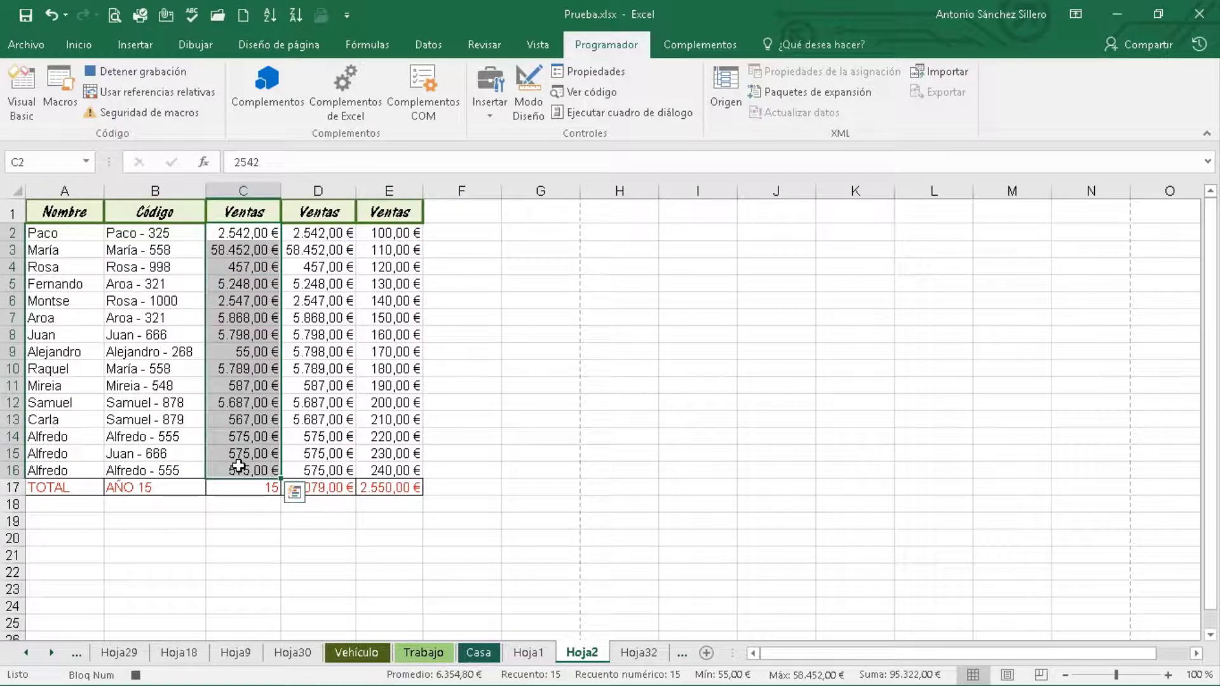
Step: Format C2:C16 with yellow fill and red, italic, bold text
left_click(79, 44)
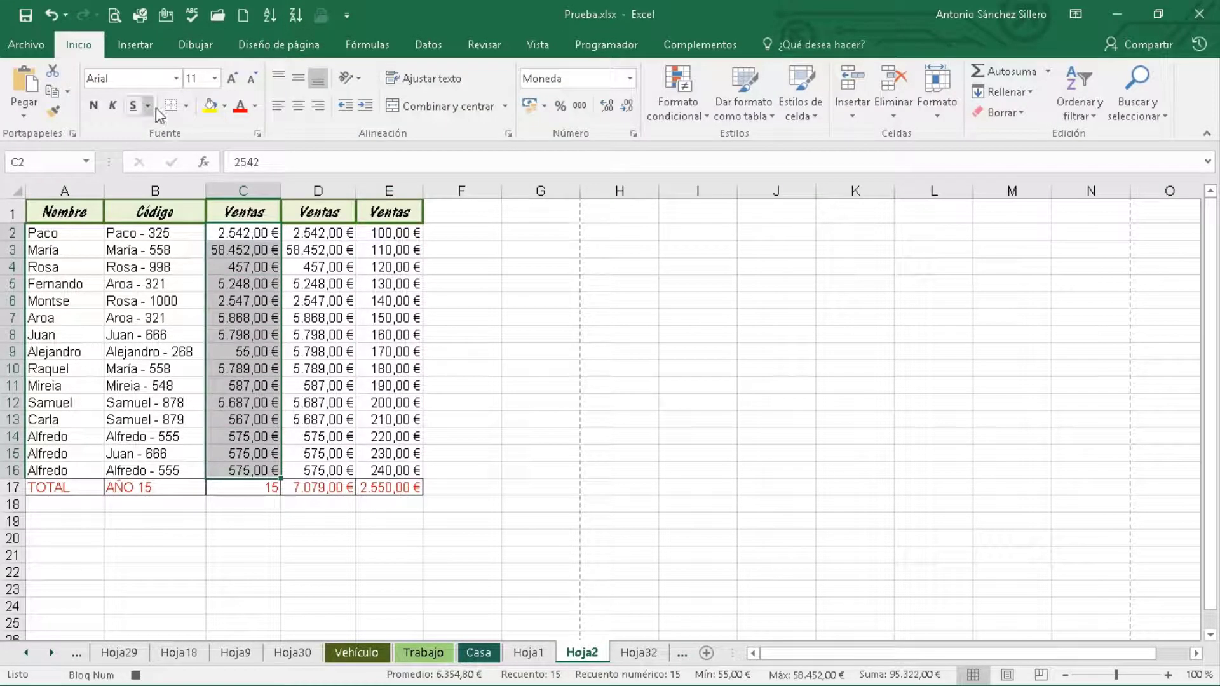
left_click(210, 106)
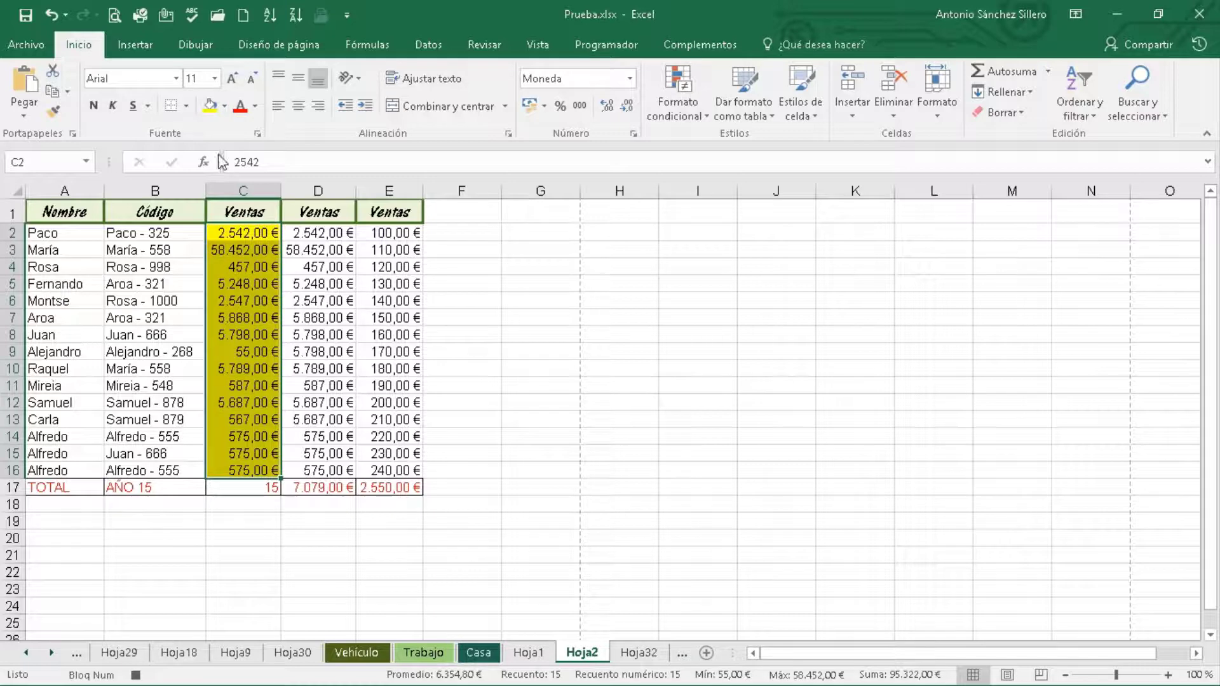
left_click(242, 112)
left_click(113, 106)
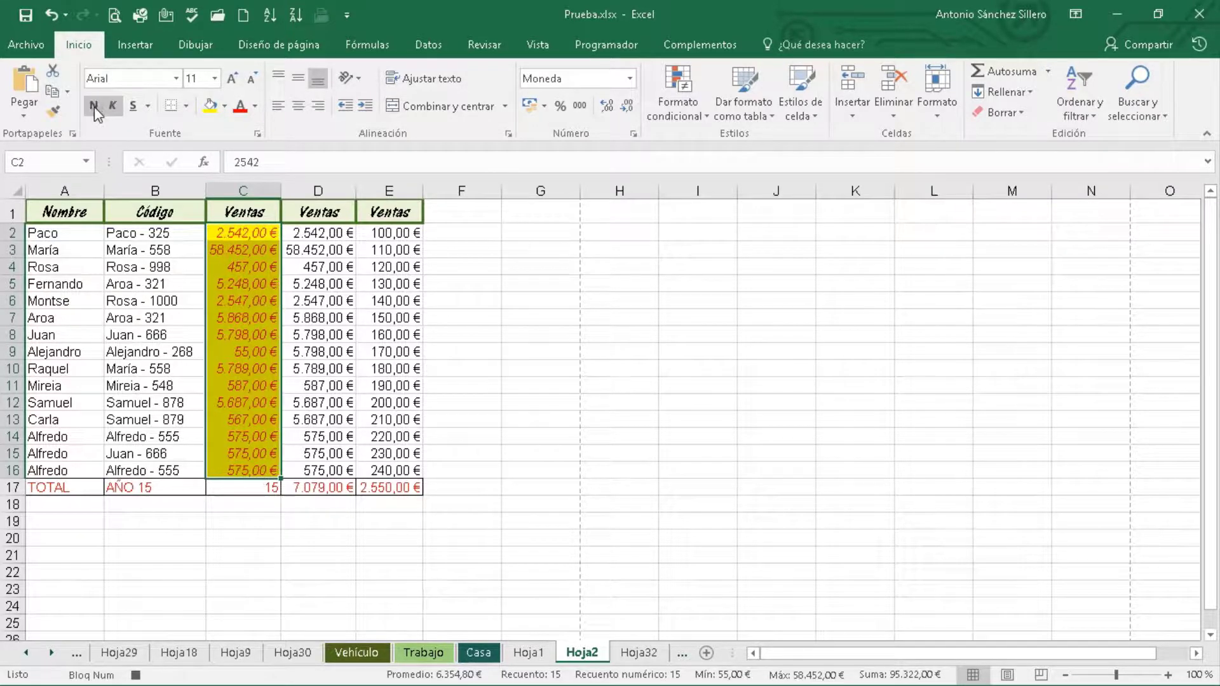
left_click(94, 107)
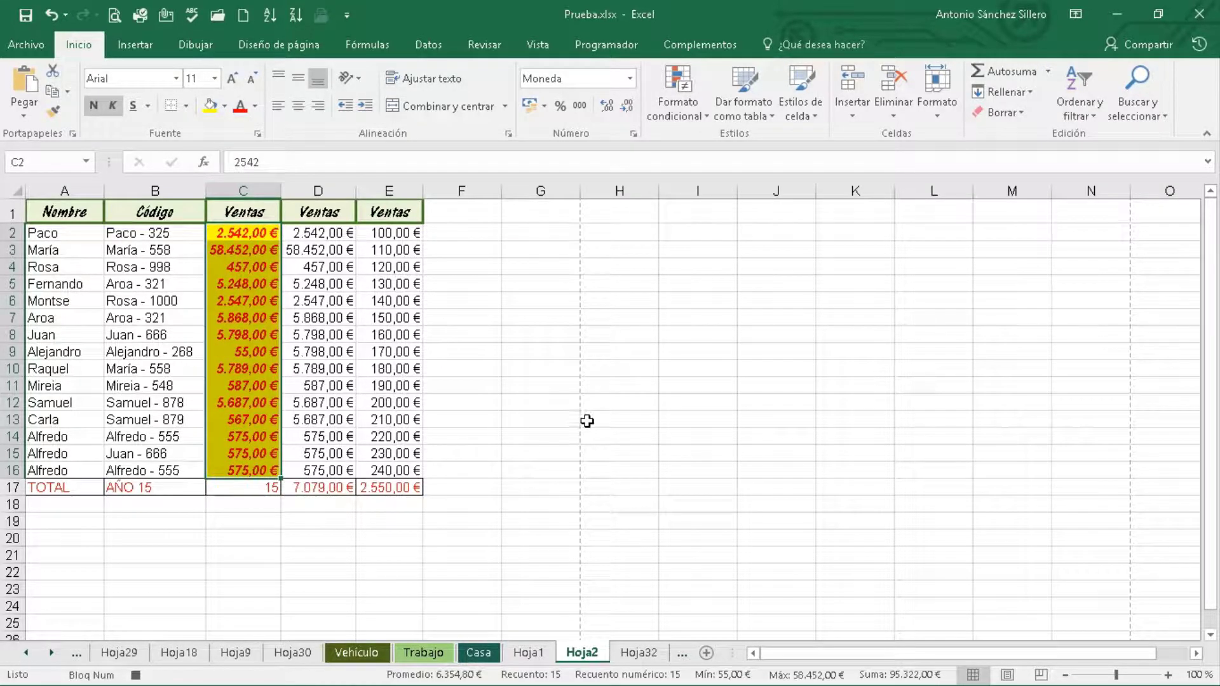
left_click(534, 400)
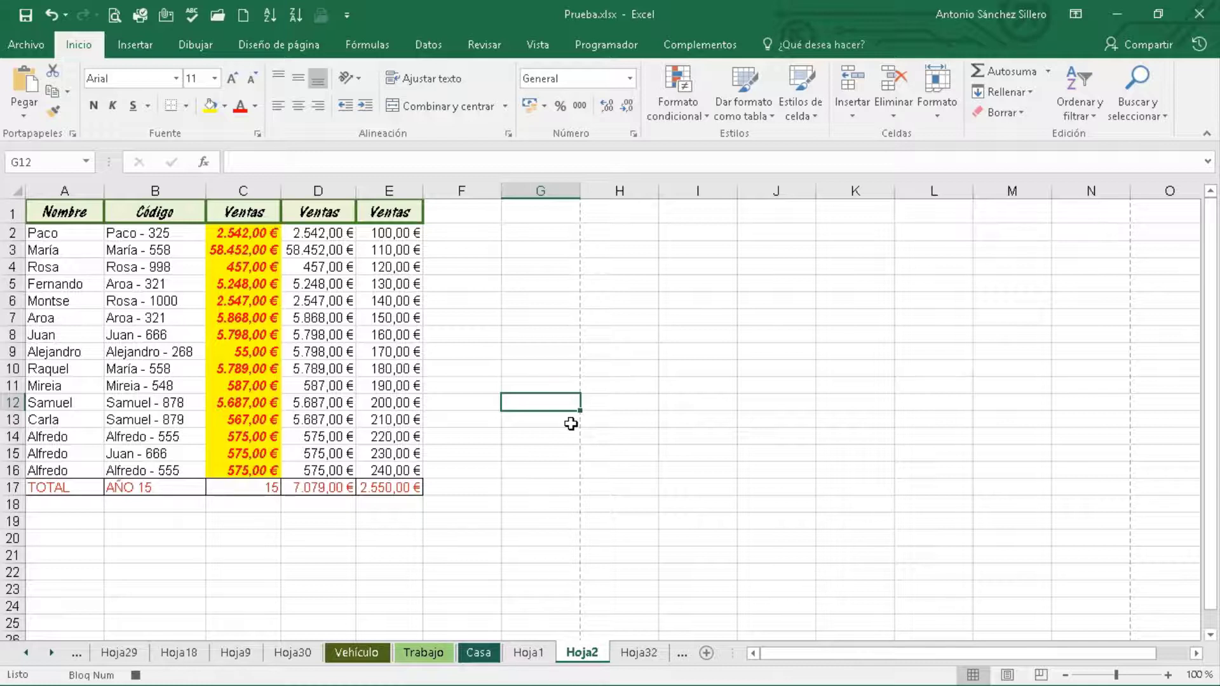
Step: Enter 1 through 7 upward from G12 to G6
type("1")
key("Up")
type("2")
key("Up")
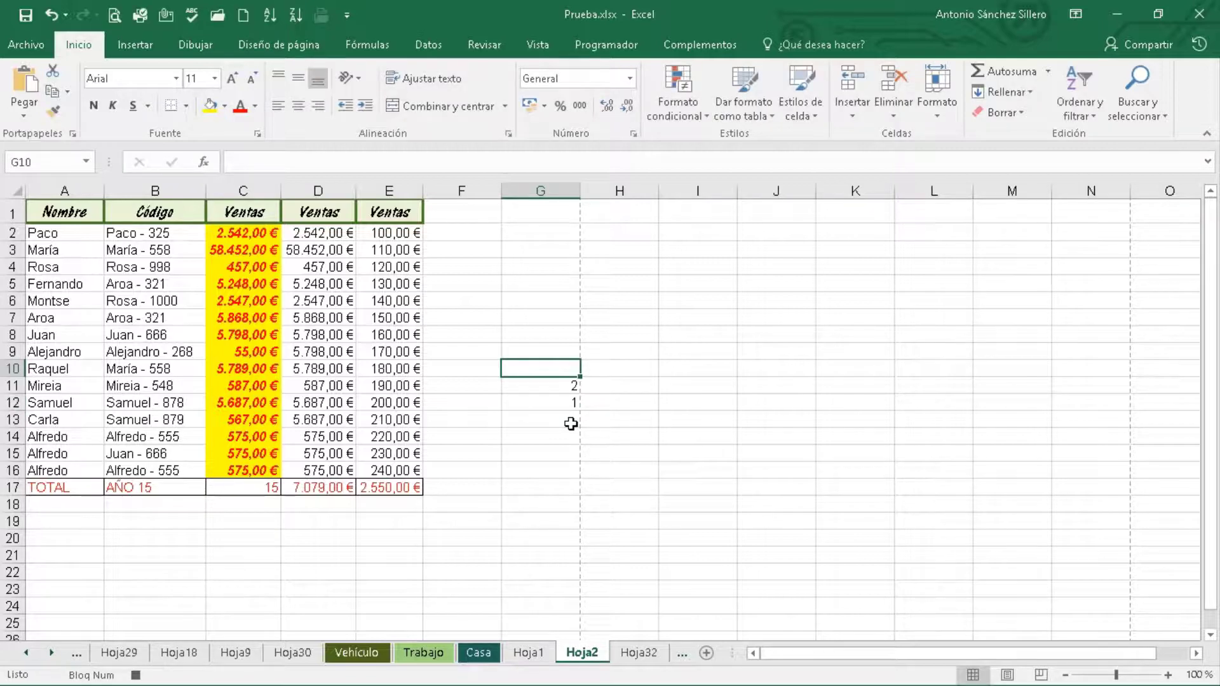
type("3")
key("Up")
type("4")
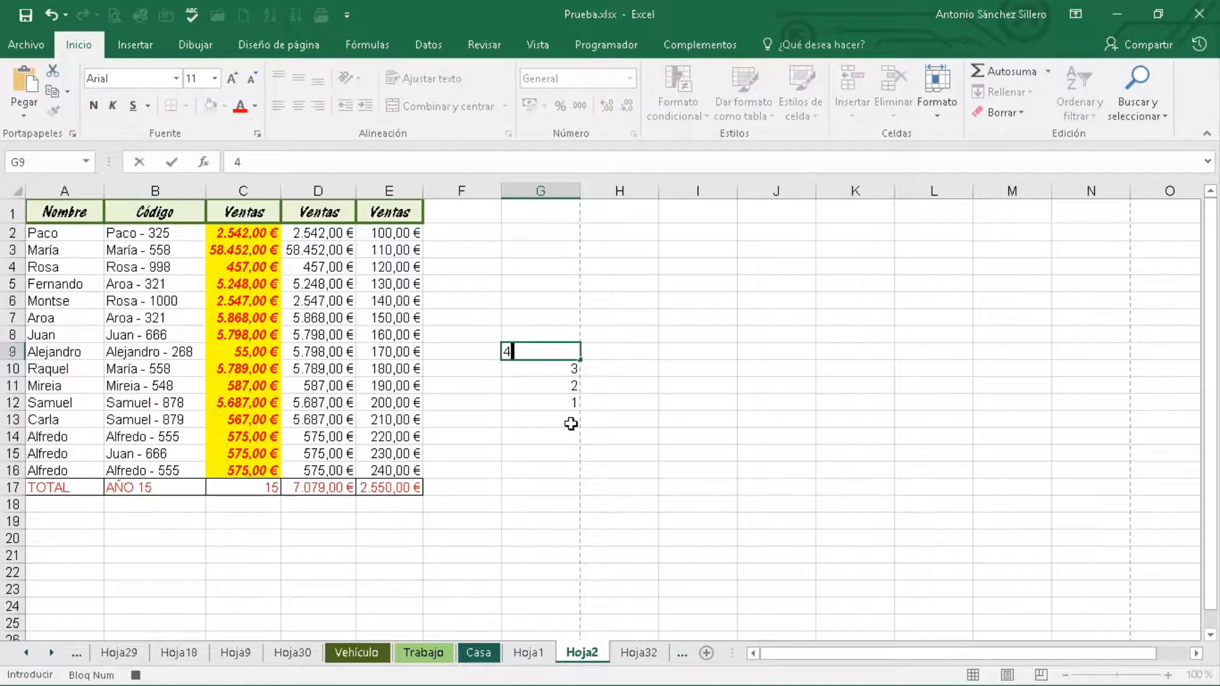
key("Up")
type("5")
key("Up")
type("6")
key("Up")
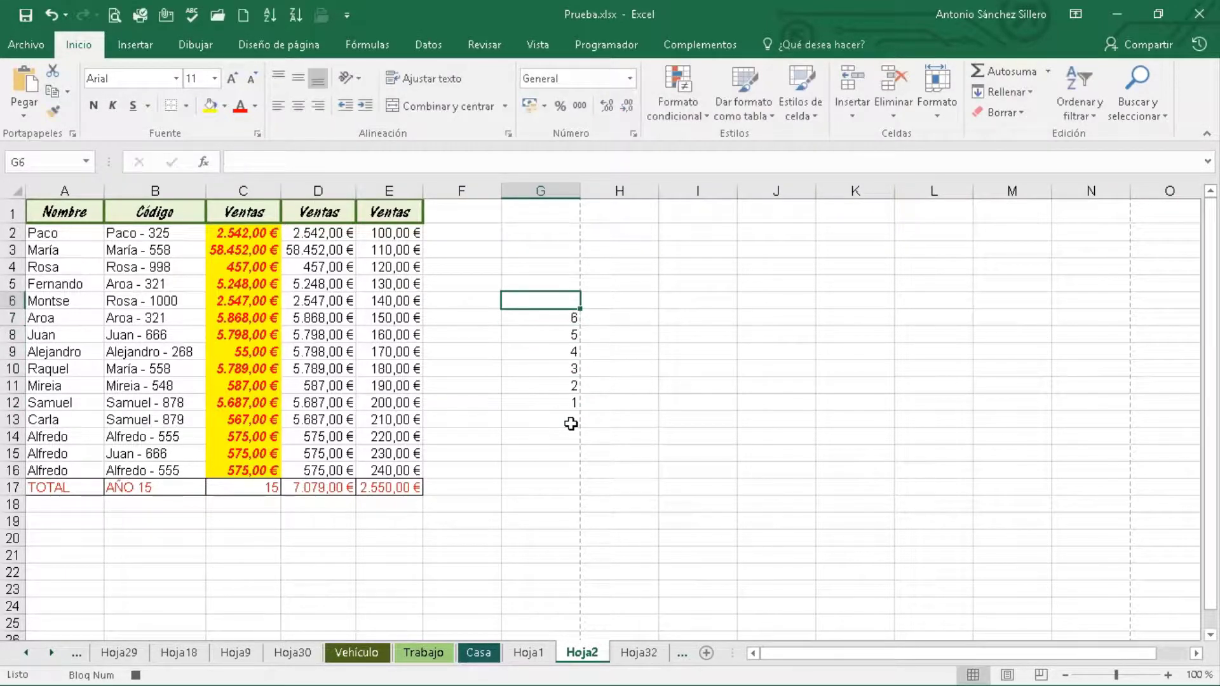
type("7")
key("Return")
Step: Enter 10 in cell I6
key("Down")
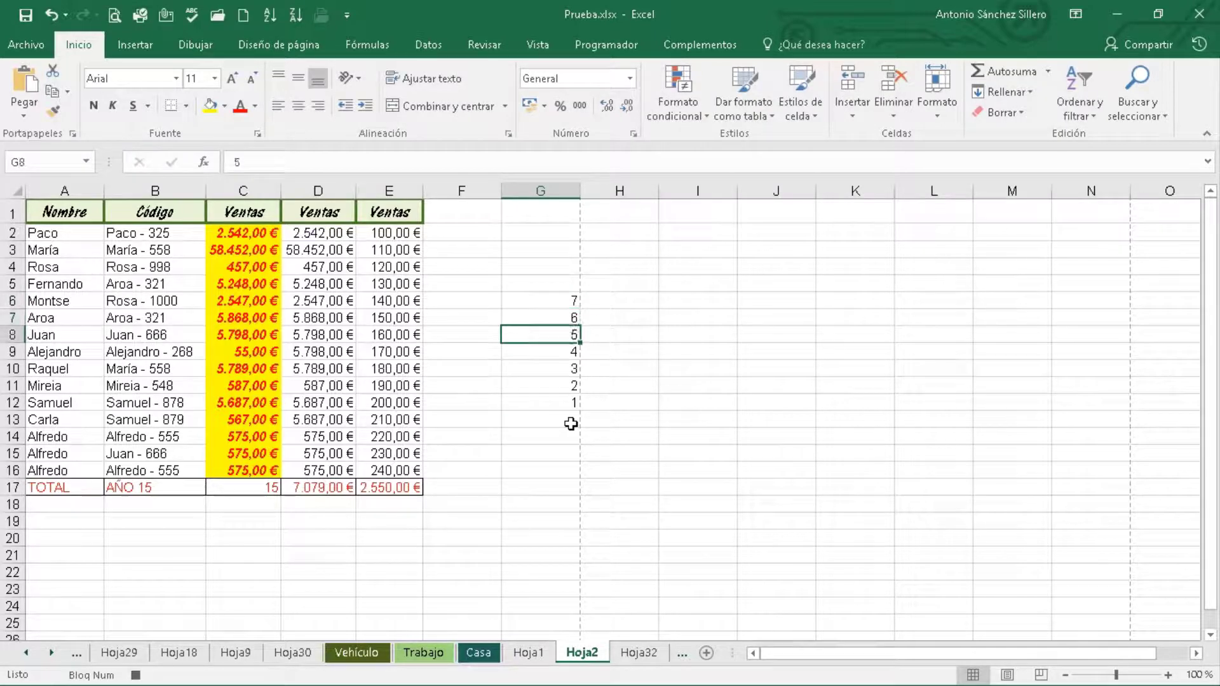
key("Right")
key("Right")
key("Up")
key("Up")
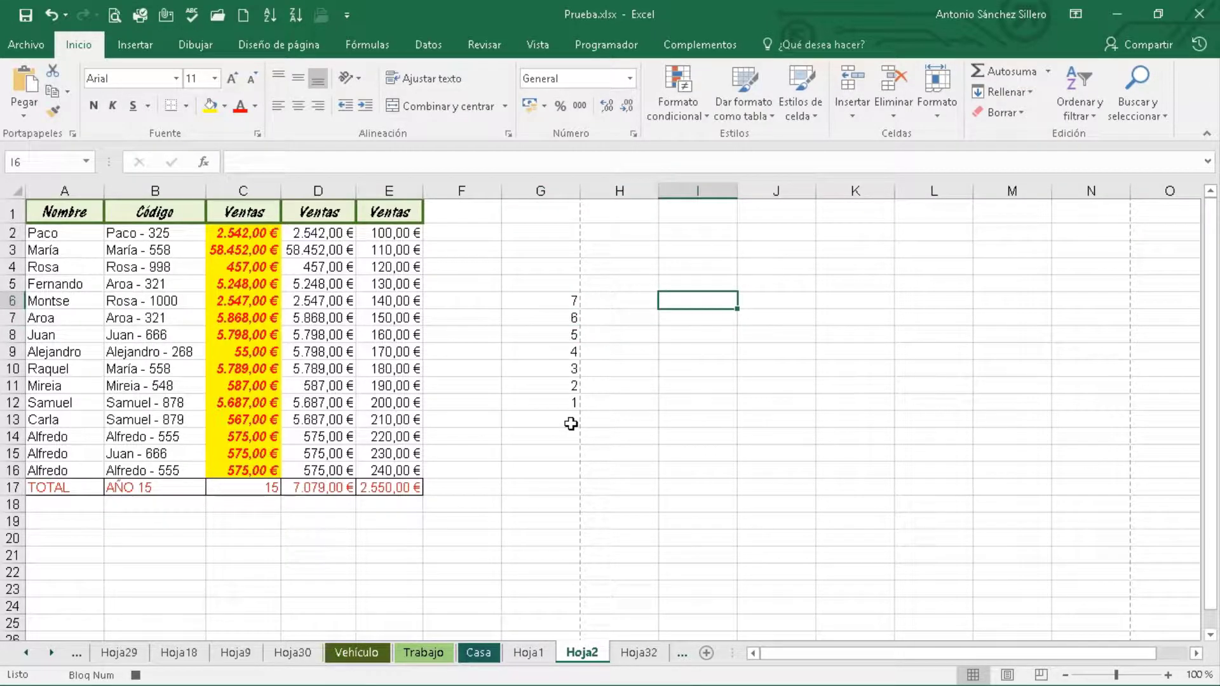
type("10")
key("Return")
key("Down")
key("Down")
key("Down")
key("Down")
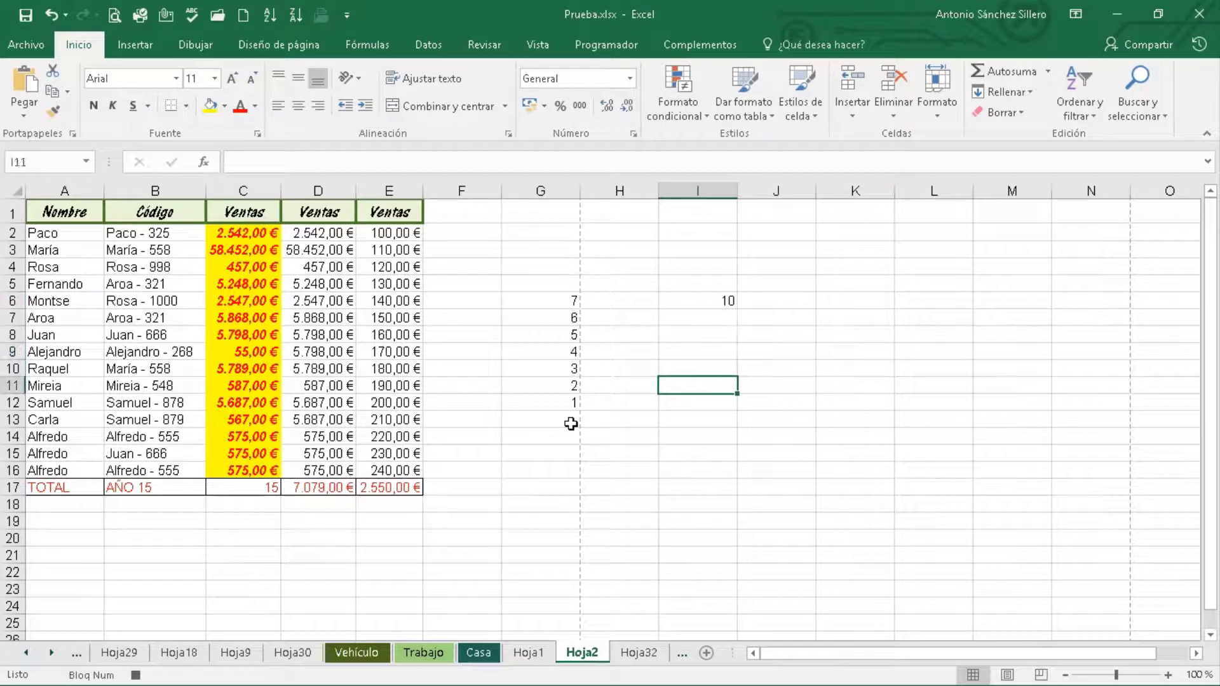
key("Up")
key("Up")
key("Up")
key("Up")
key("Up")
Step: Put =+G6*I6 in K6, copy it down to K12, and fill I7:I12 with 10
key("Right")
key("Right")
key("Right")
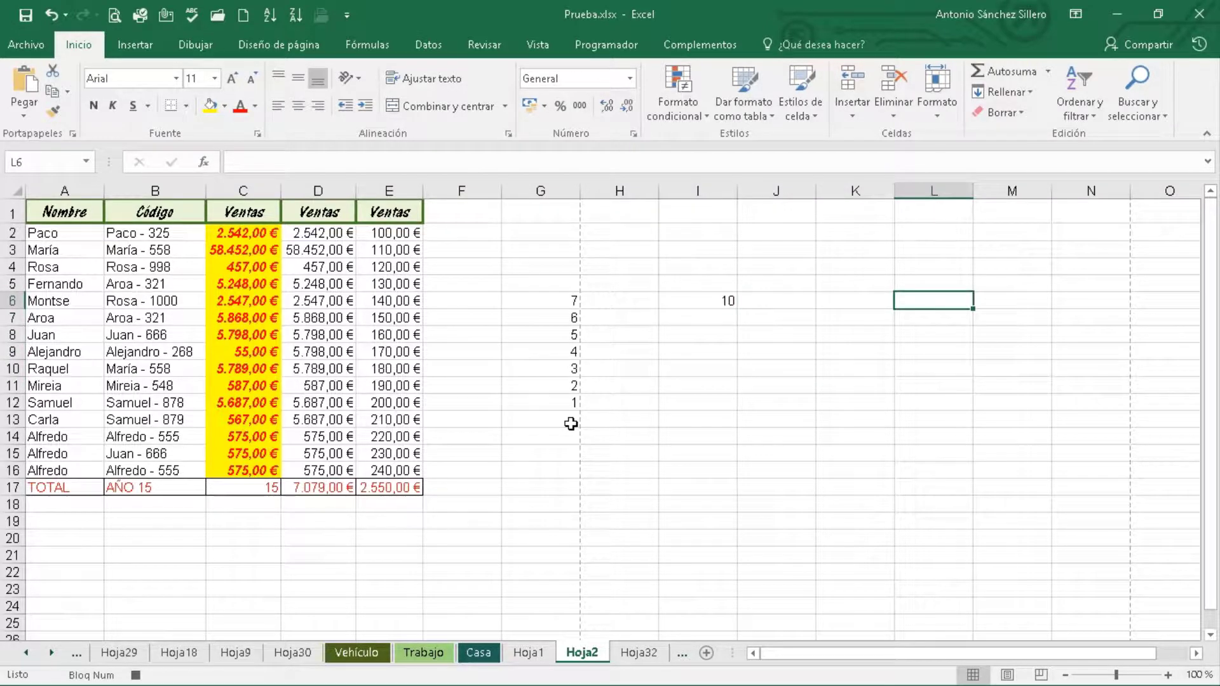
key("Left")
type("+")
key("Left")
key("Left")
key("Left")
key("Left")
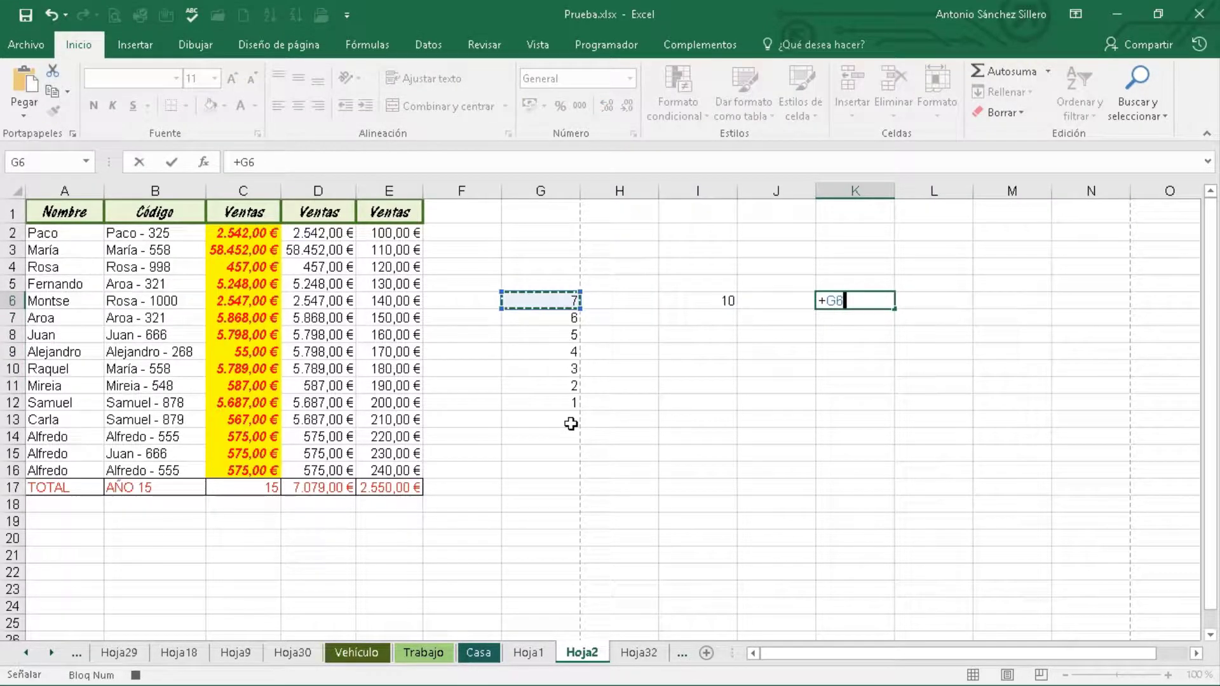
type("*")
key("Left")
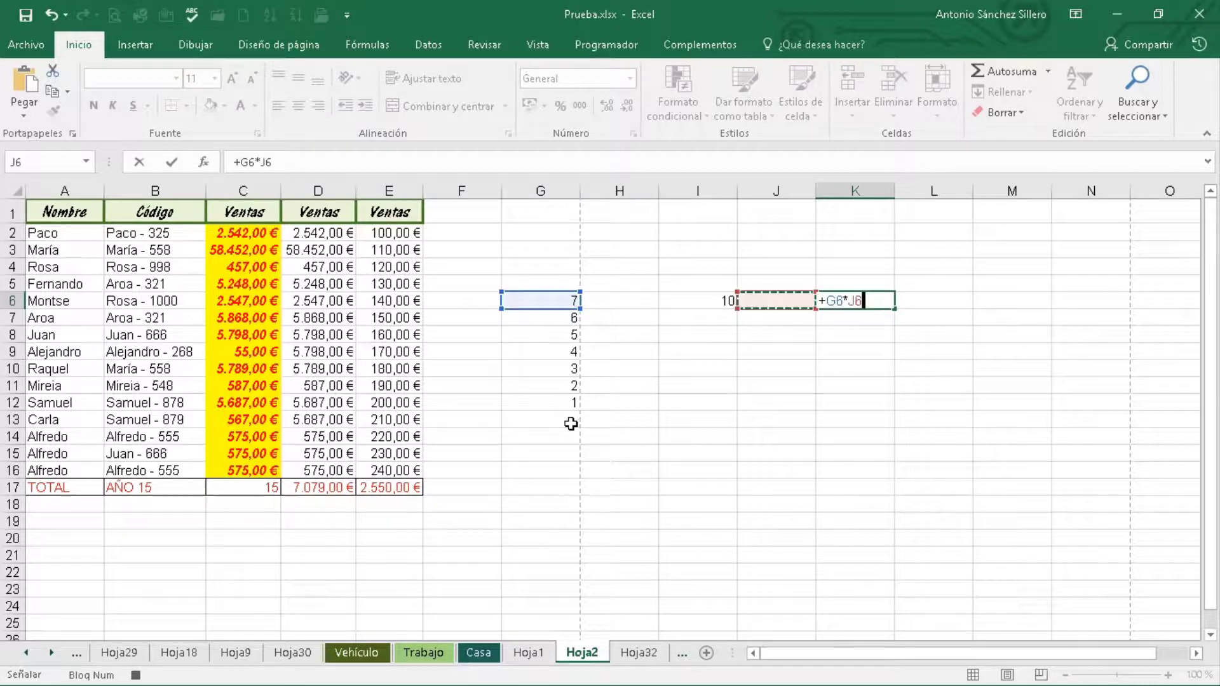
key("Left")
key("ctrl+Return")
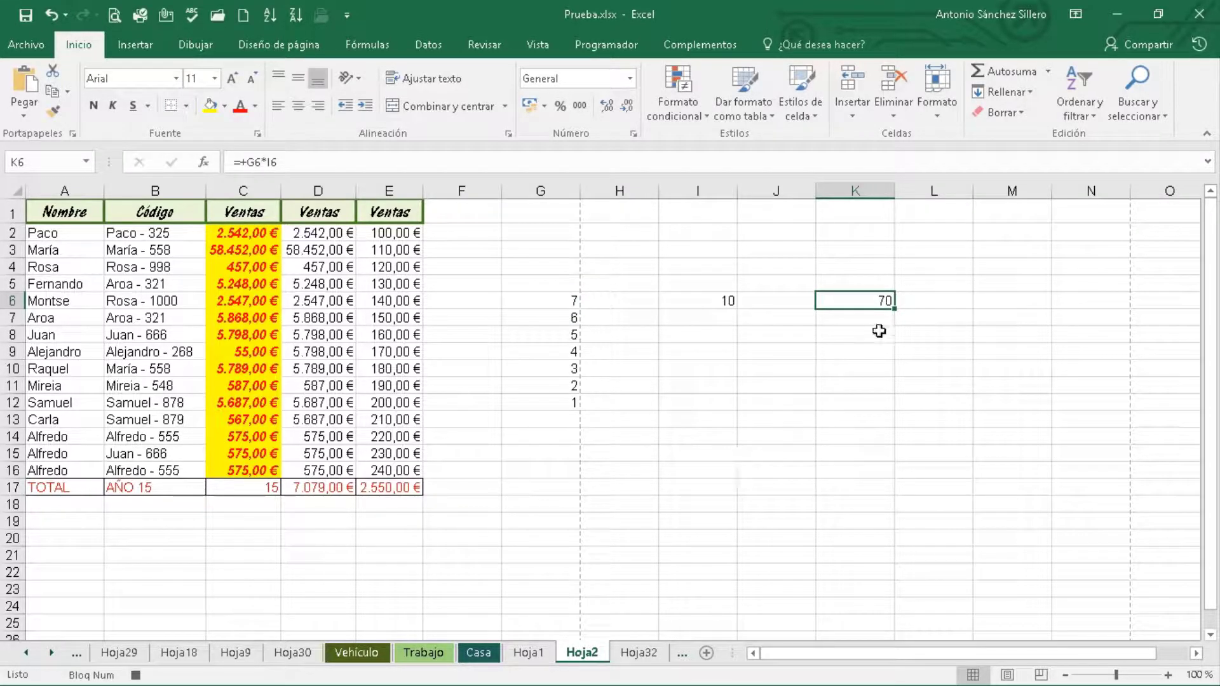
left_click_drag(894, 309, 890, 407)
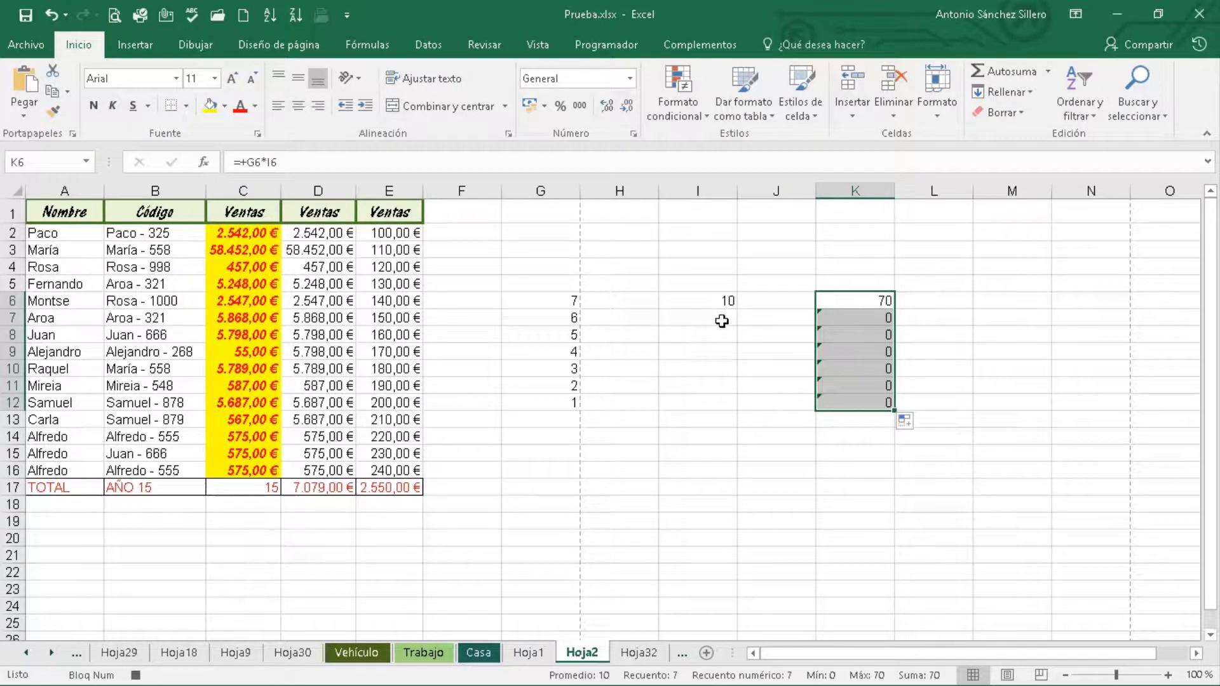
left_click(731, 302)
left_click_drag(738, 306, 740, 407)
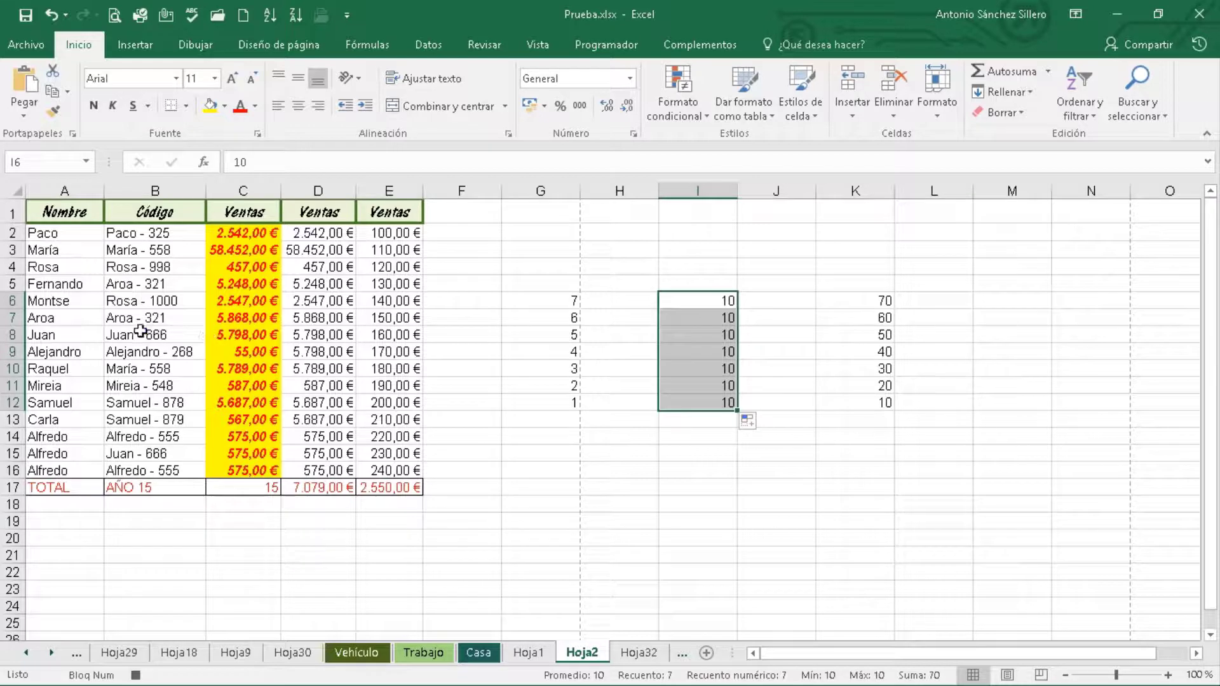
Step: Set the B8 code to Algerian, size 18, and widen column B to fit it
left_click(115, 336)
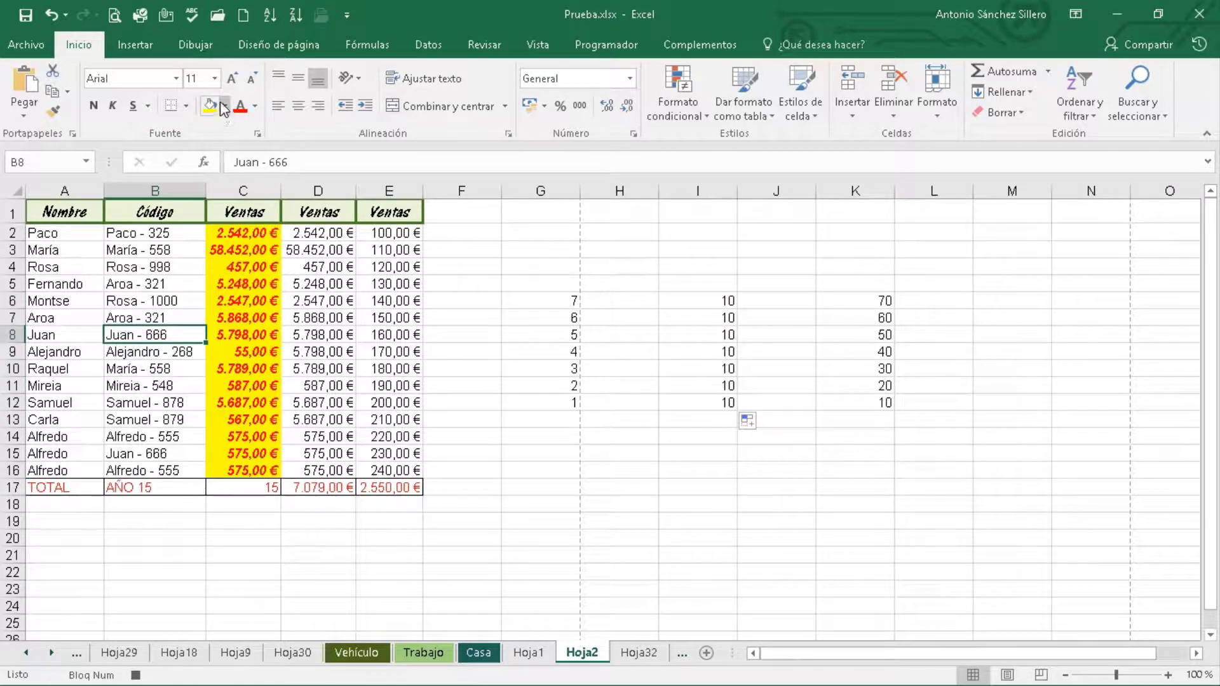
left_click(176, 78)
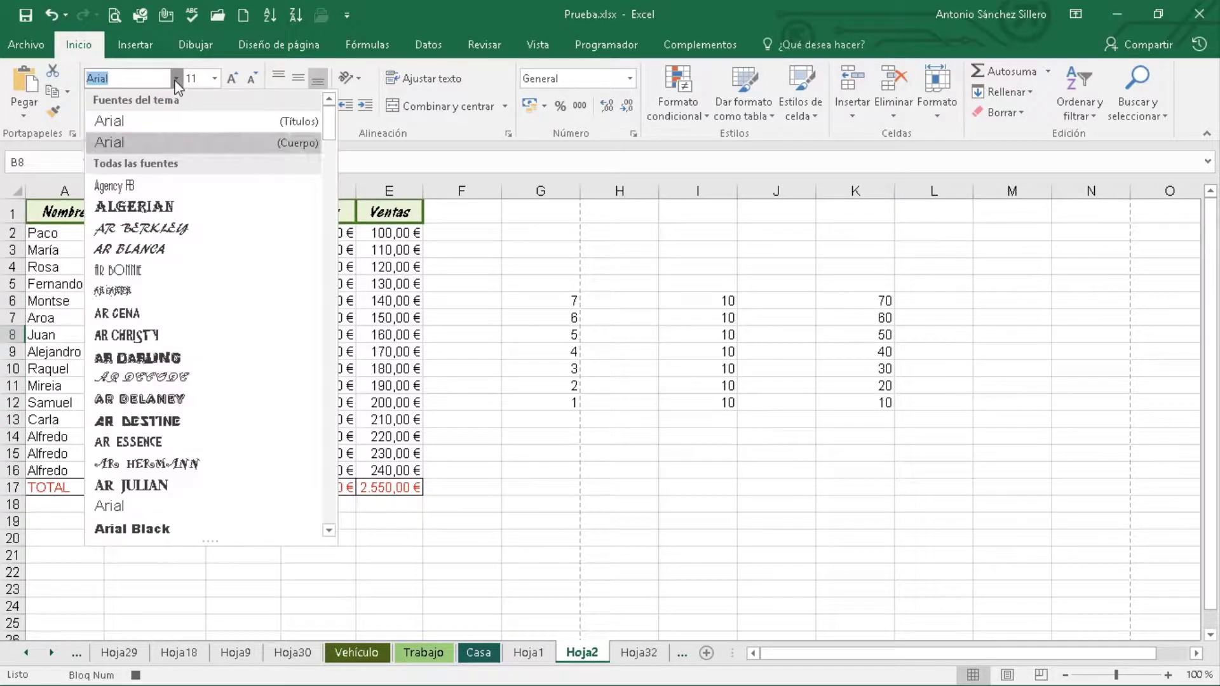
left_click(134, 207)
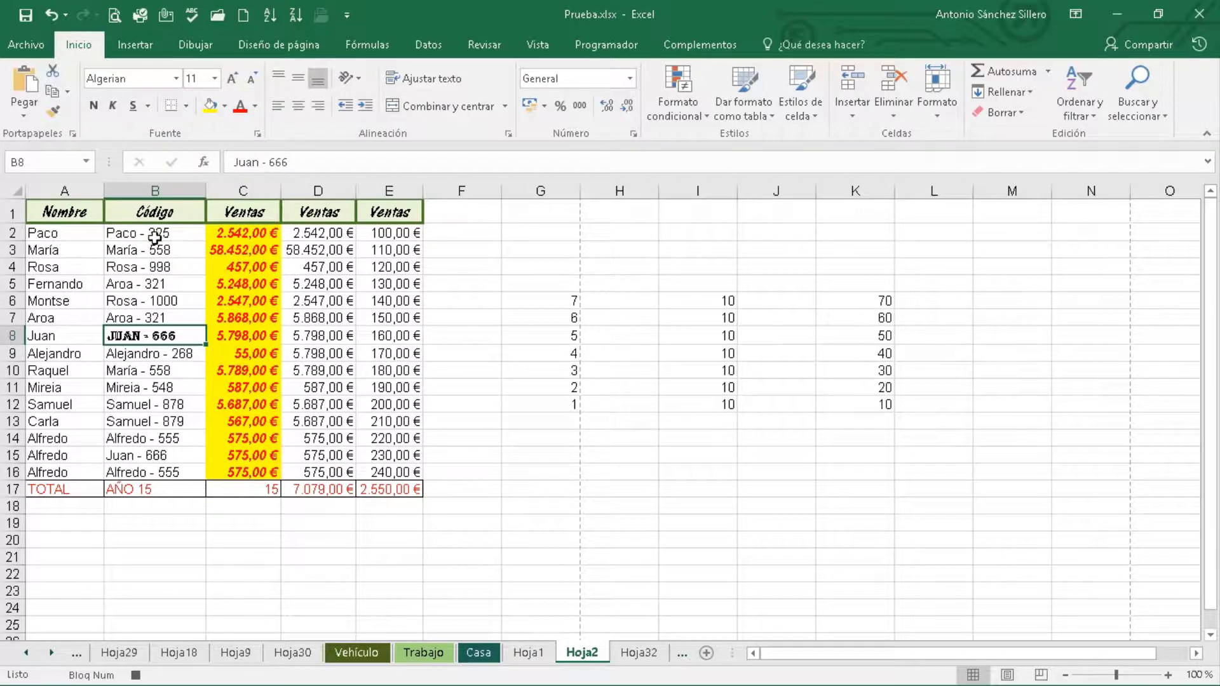
left_click(215, 78)
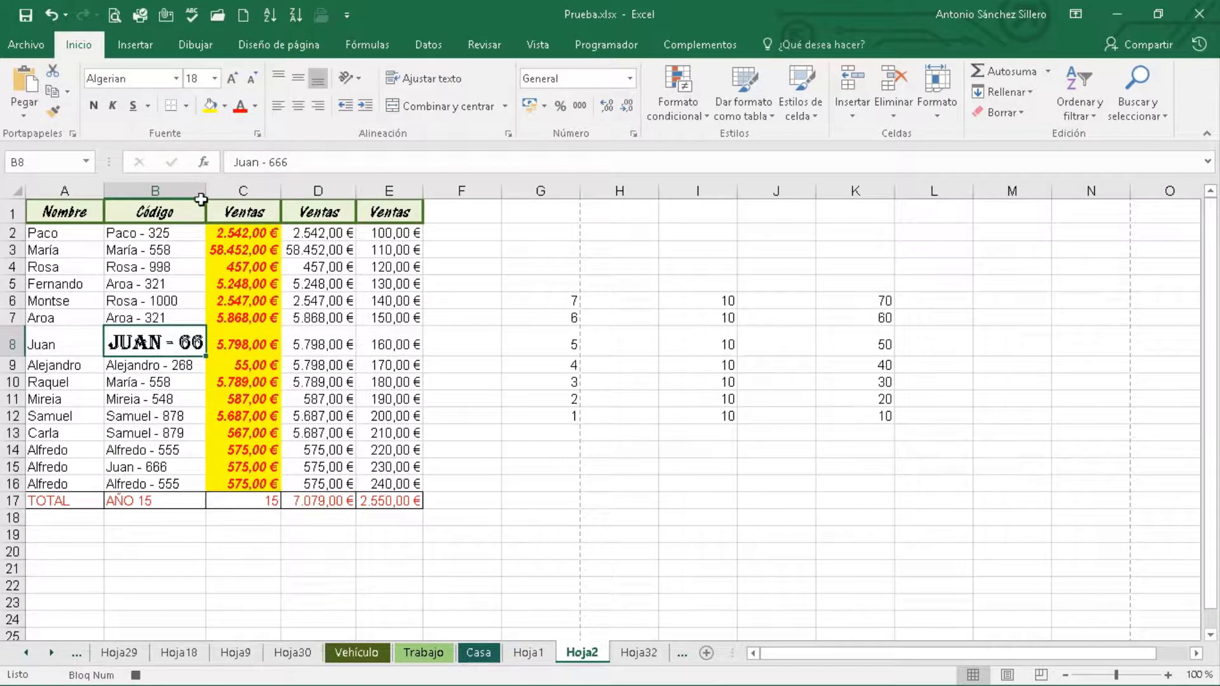
left_click_drag(206, 191, 262, 191)
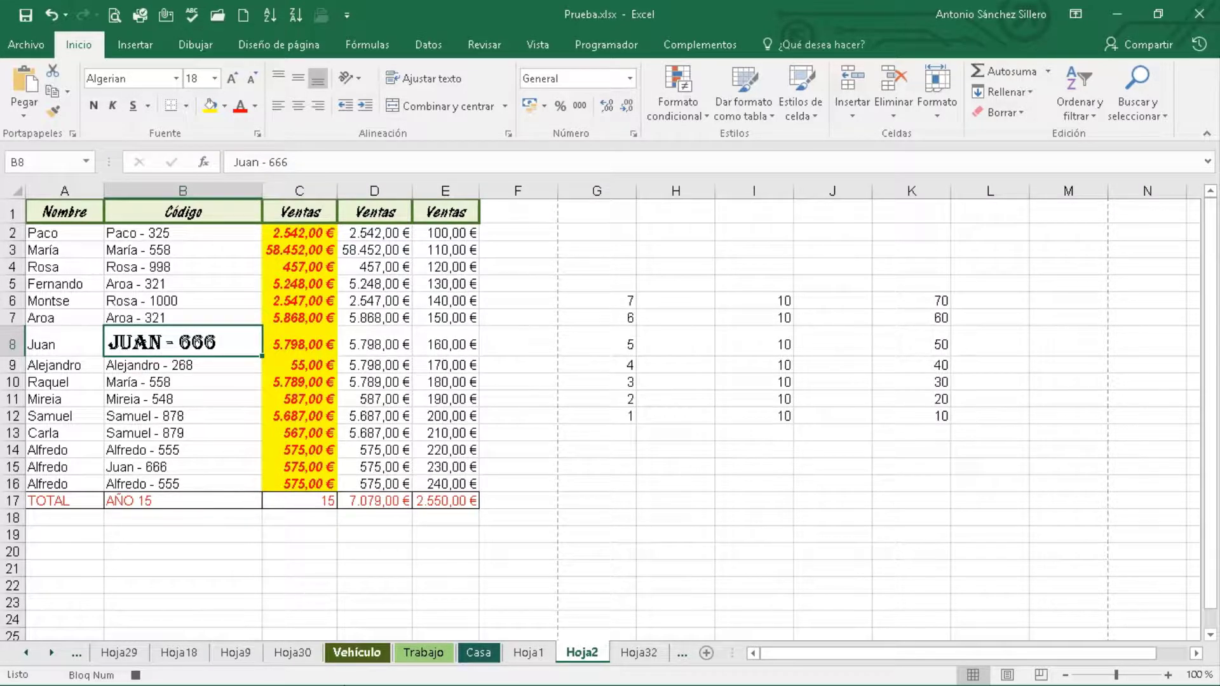
Step: Stop recording Macro1 and open the Macros list to confirm it is there
left_click(603, 42)
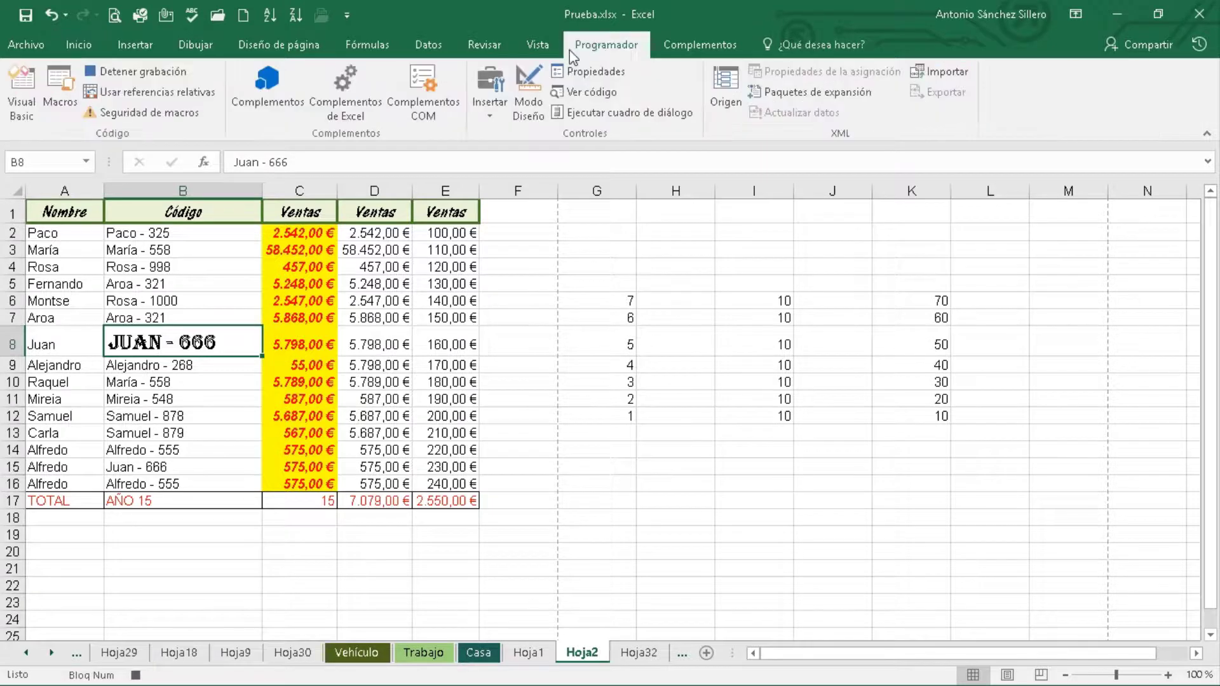
left_click(160, 74)
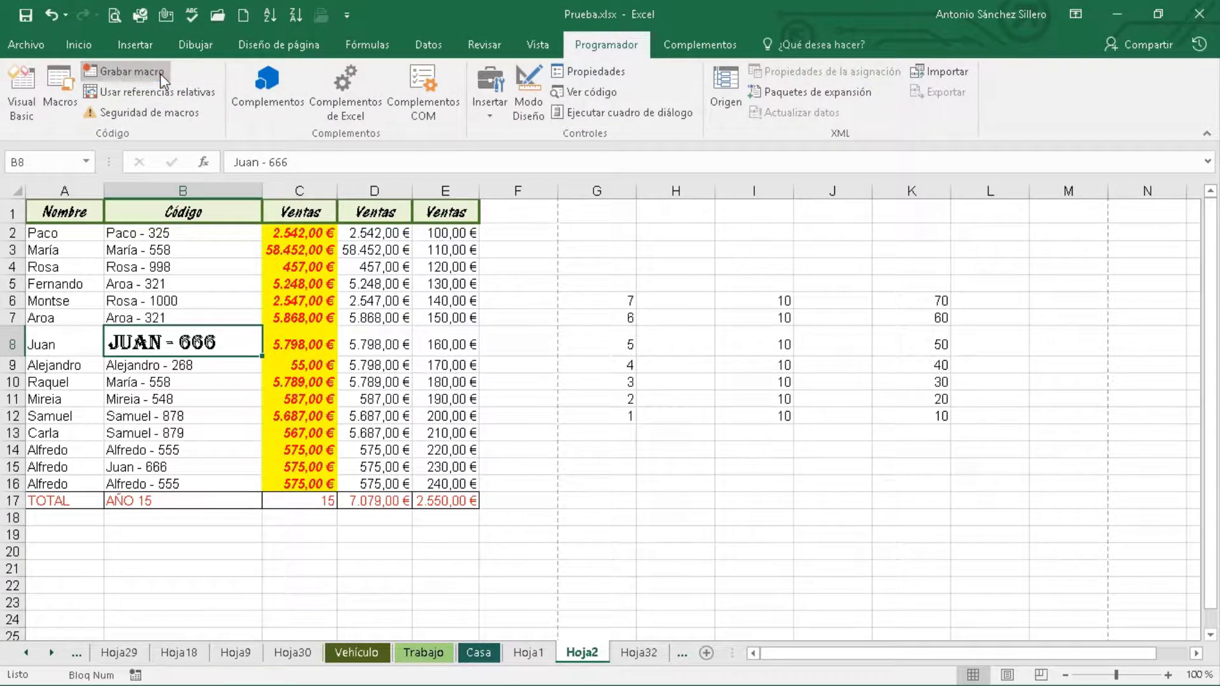
left_click(66, 106)
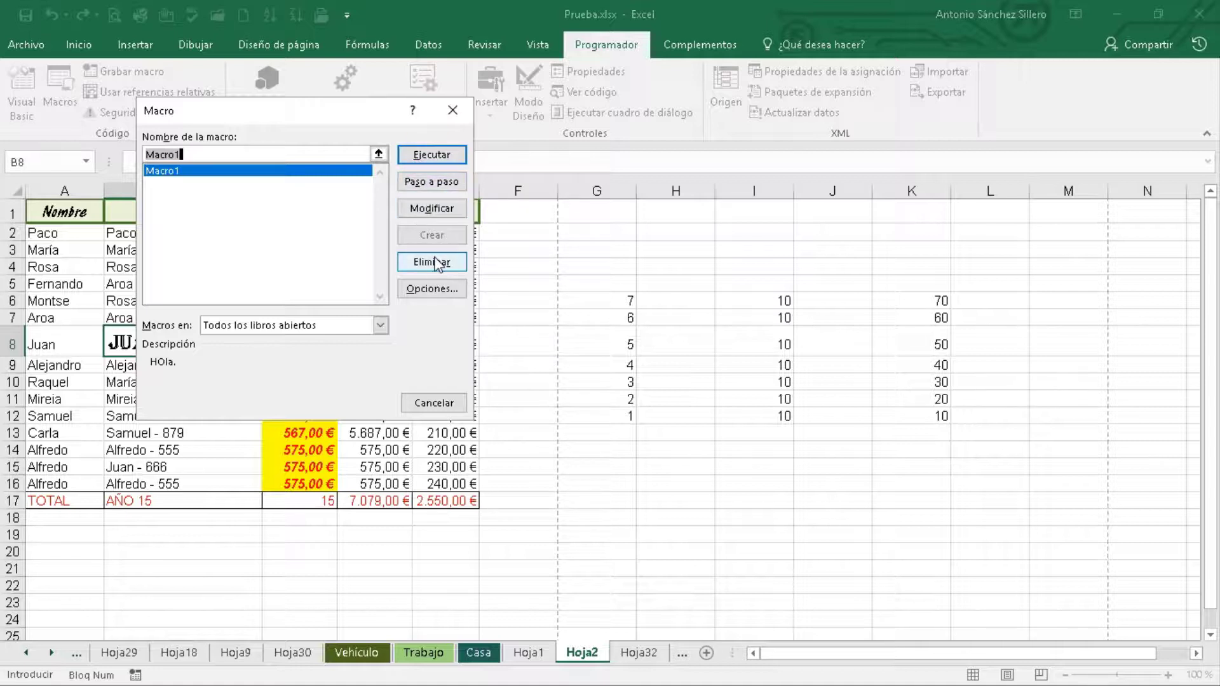
Step: Close the Macro dialog without running Macro1
left_click(430, 403)
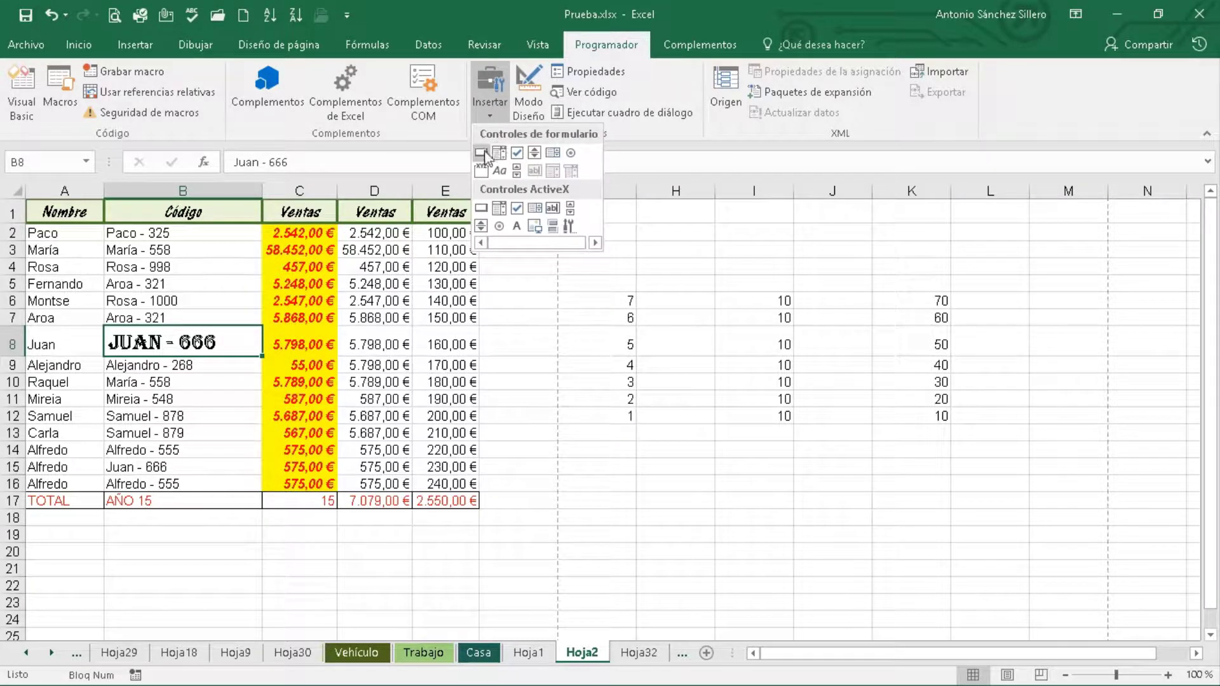
Step: Draw a form button beside the table, assign it Macro1, and relabel it Nº
left_click(481, 153)
left_click_drag(543, 267, 661, 219)
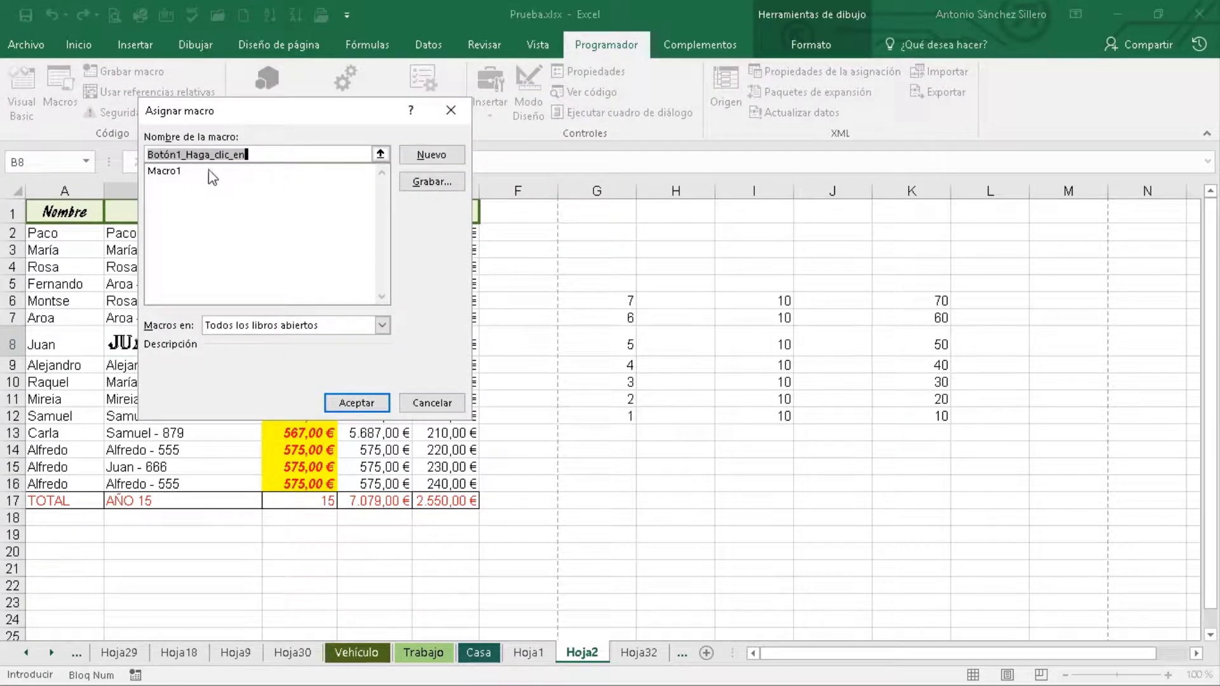
left_click(185, 171)
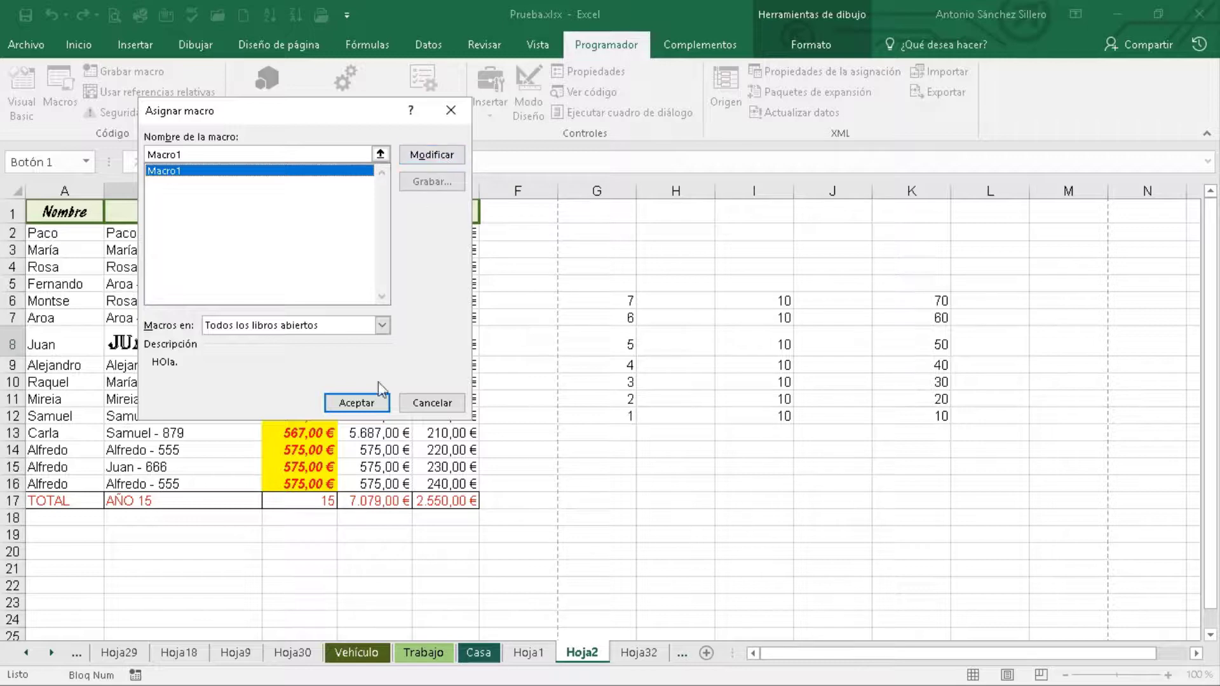
left_click(359, 404)
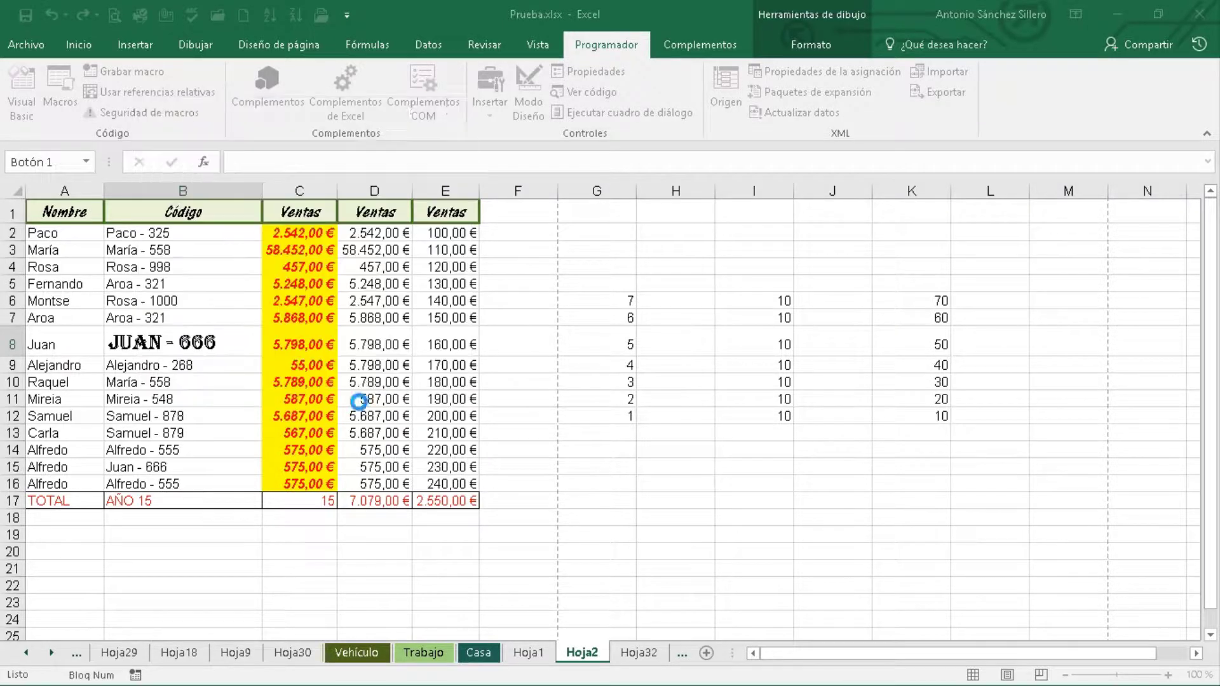
left_click(614, 243)
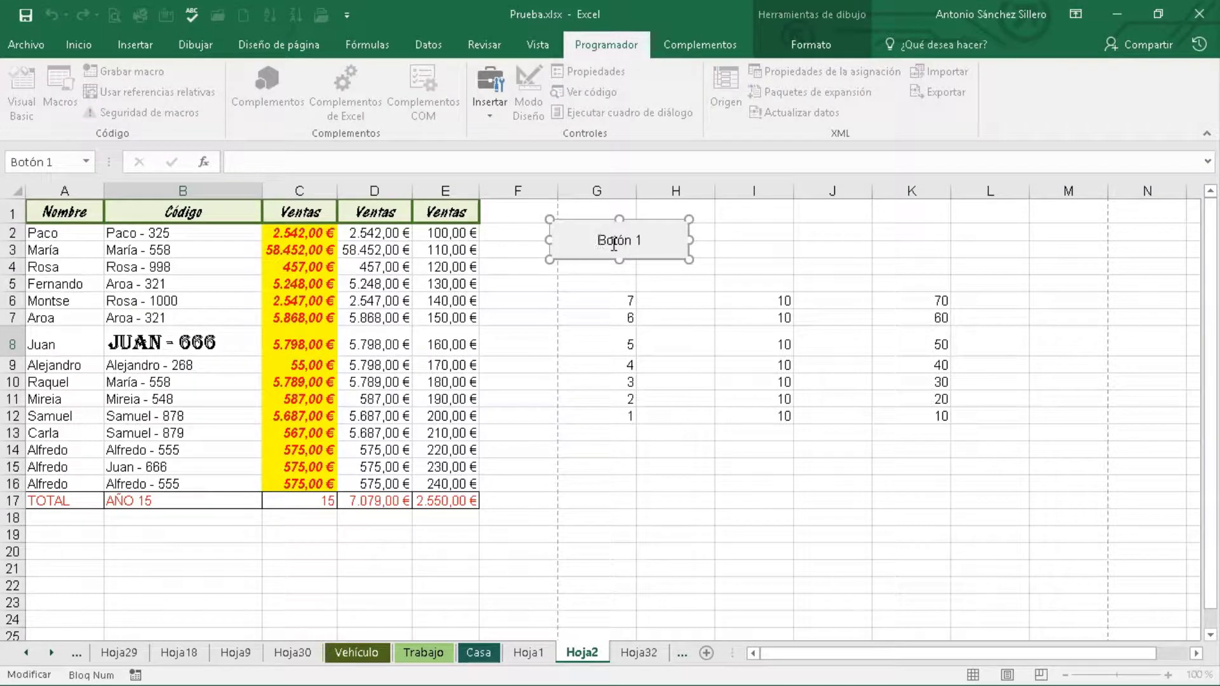
key("Delete")
key("Delete")
key("Delete")
key("Delete")
key("Delete")
key("Delete")
left_click(560, 301)
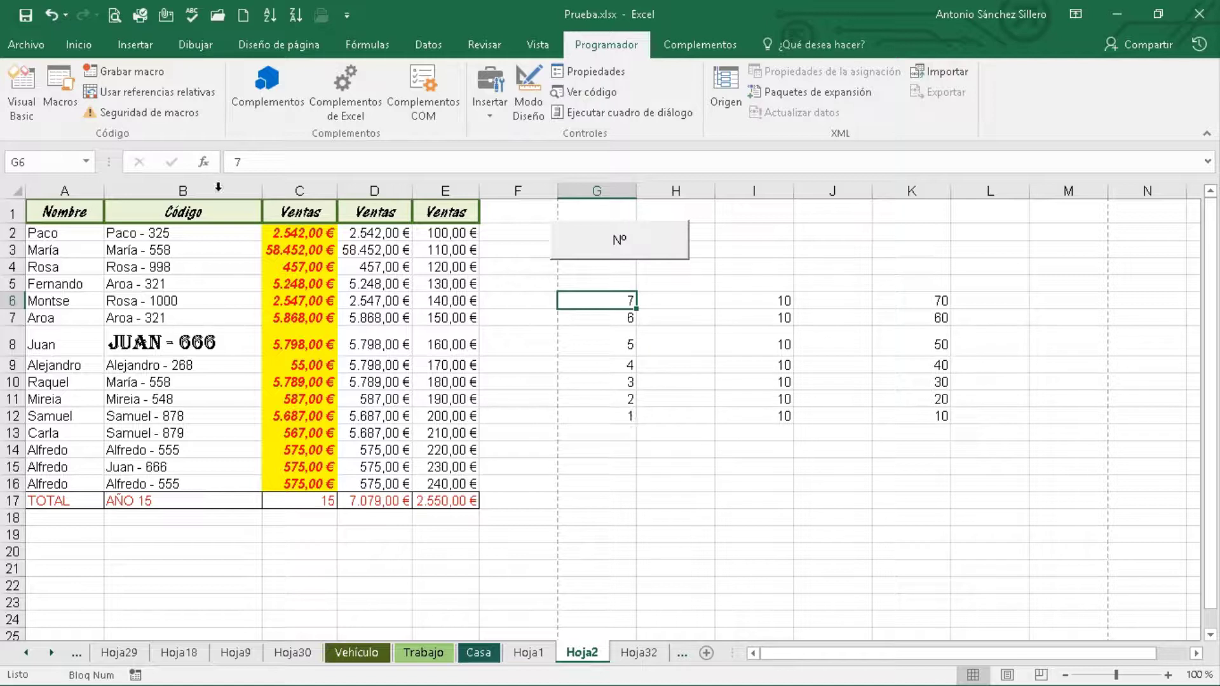
Step: Paste column D's plain formatting over C2:C16, removing the yellow fill and red text
left_click(52, 15)
left_click(52, 15)
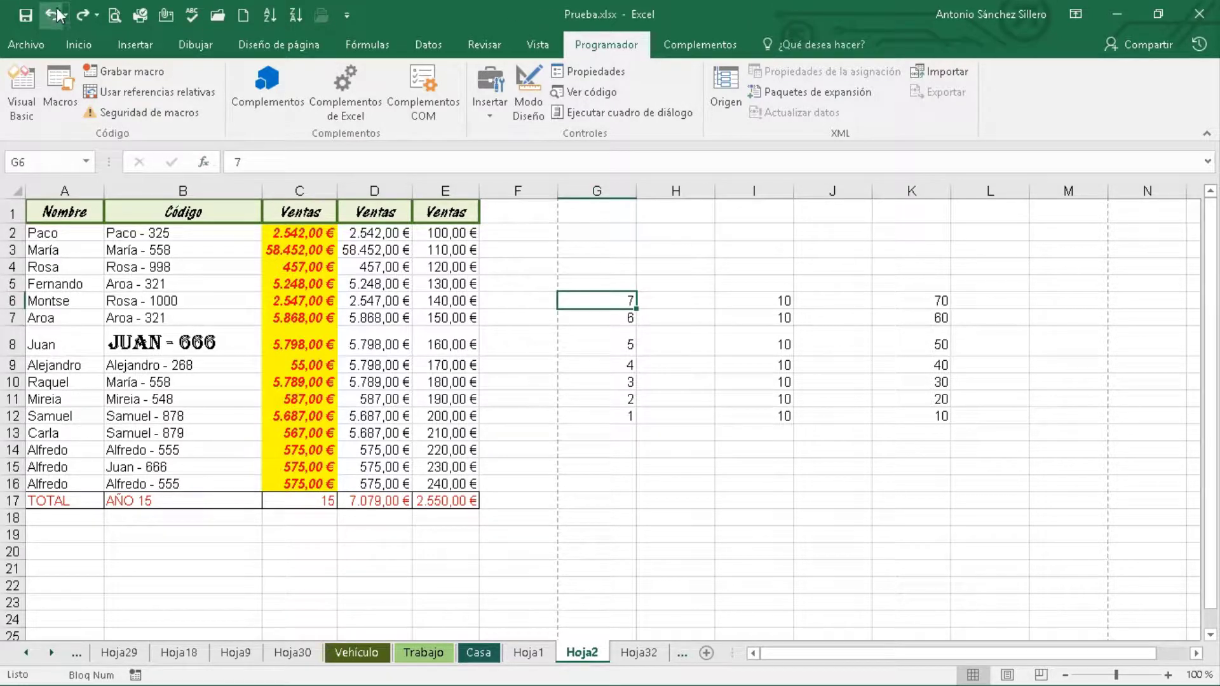
left_click(85, 15)
left_click(318, 281)
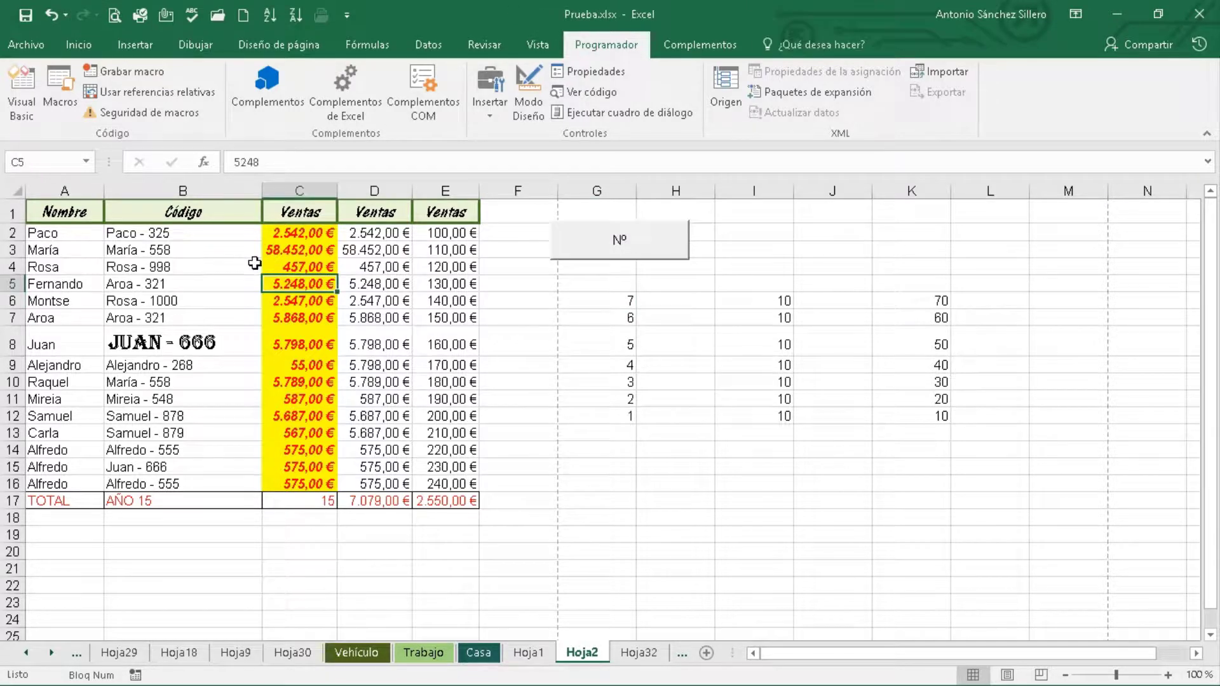
left_click_drag(286, 236, 302, 469)
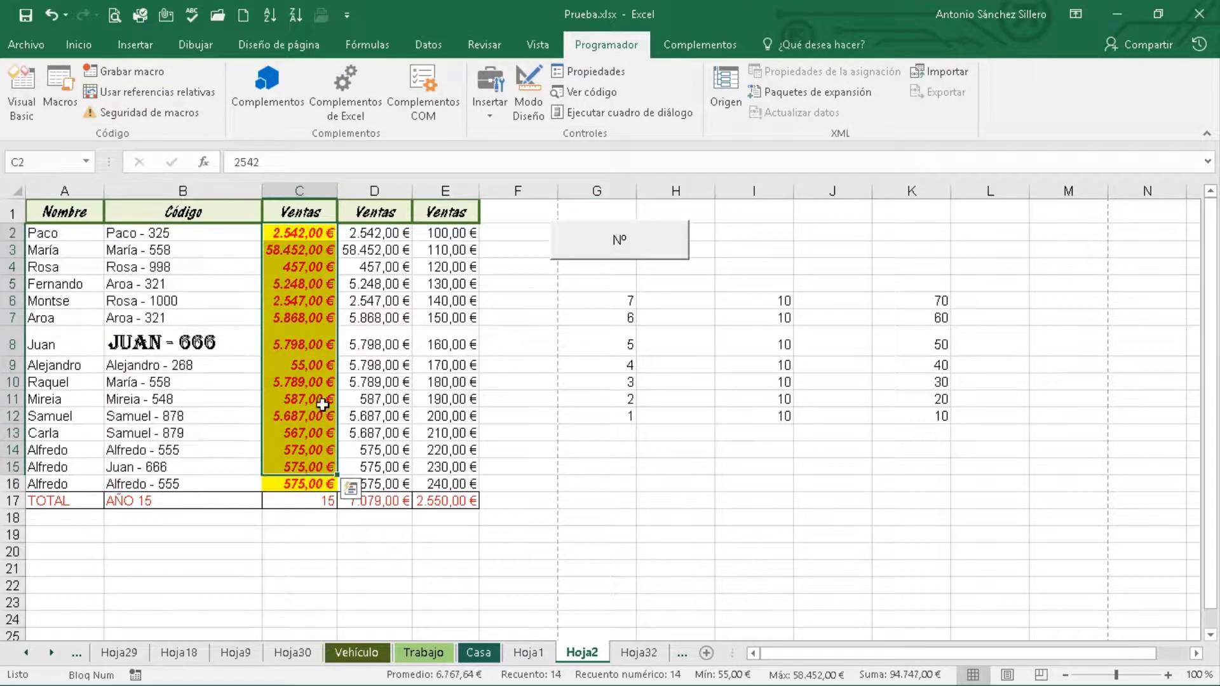
left_click_drag(374, 237, 360, 483)
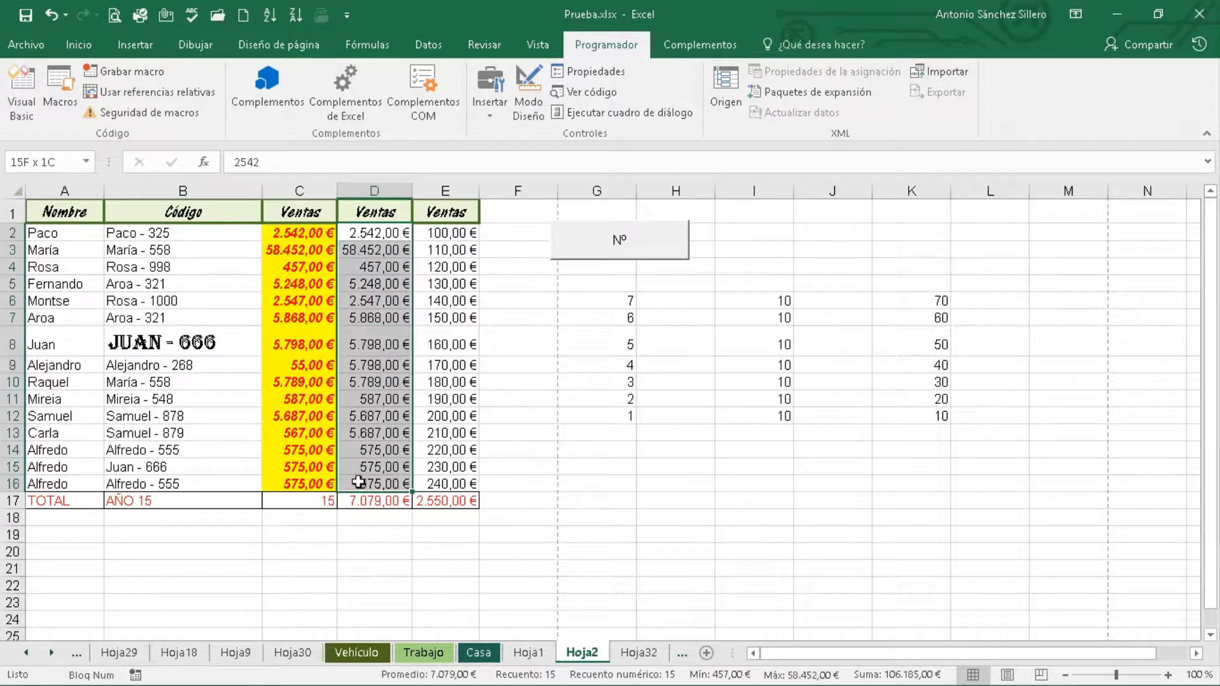
left_click(76, 44)
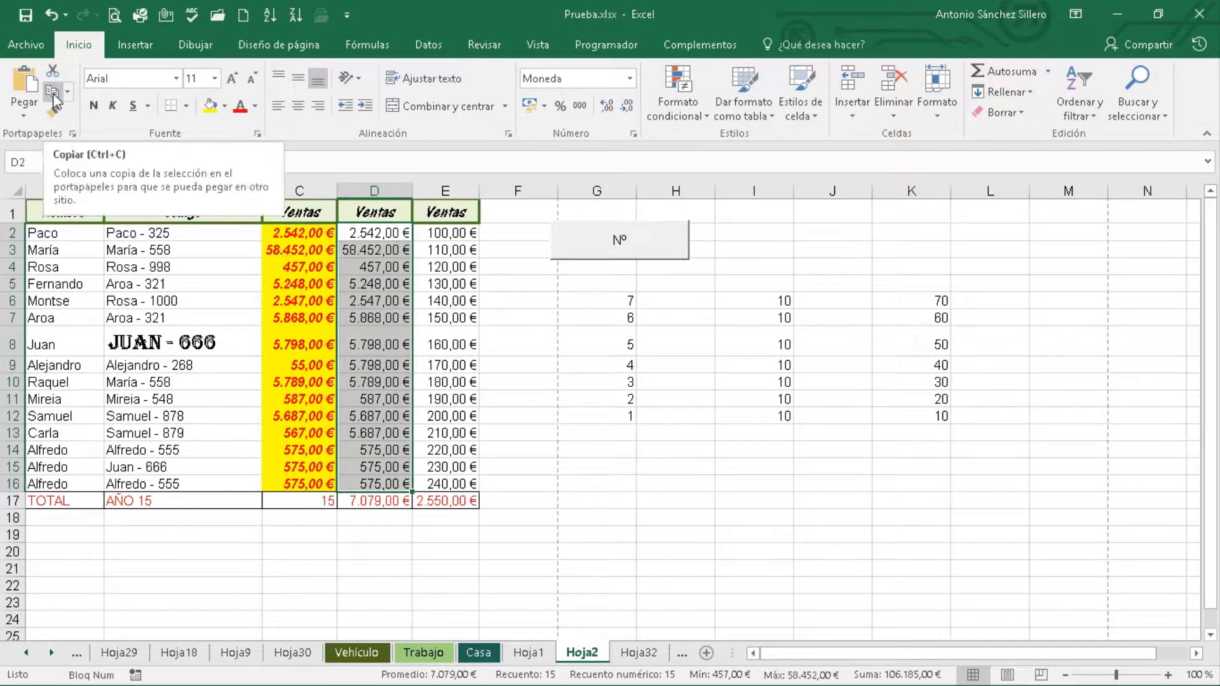
left_click(54, 93)
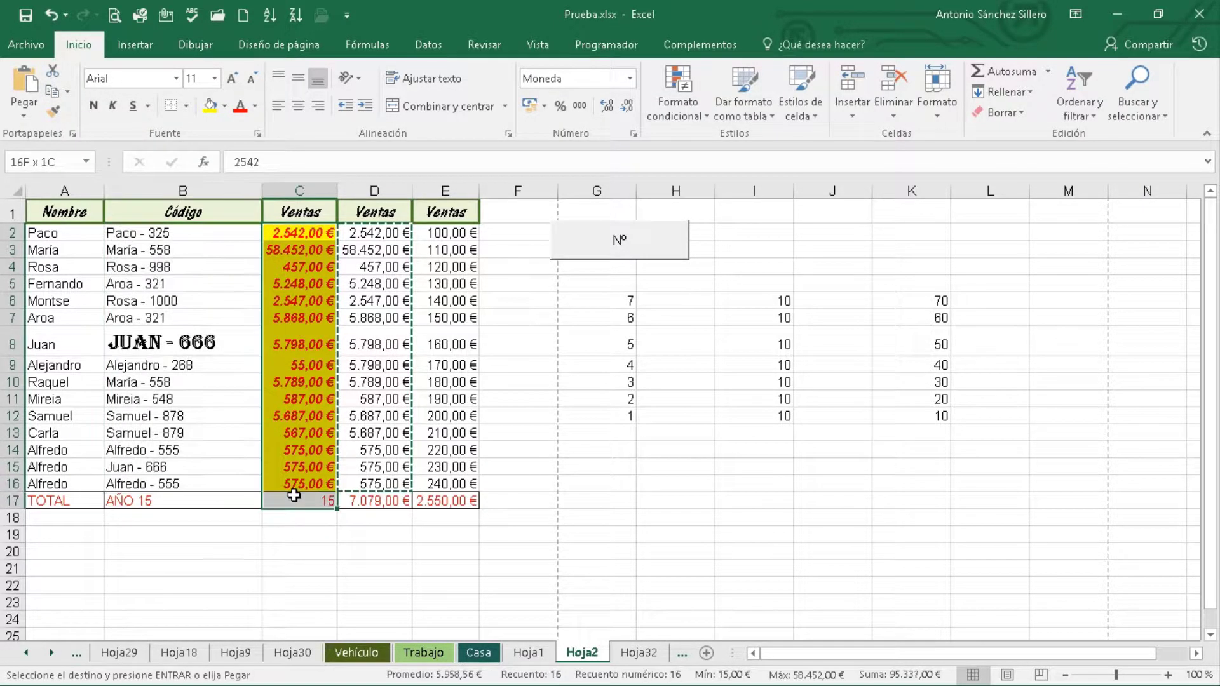
left_click_drag(289, 234, 294, 478)
left_click(24, 83)
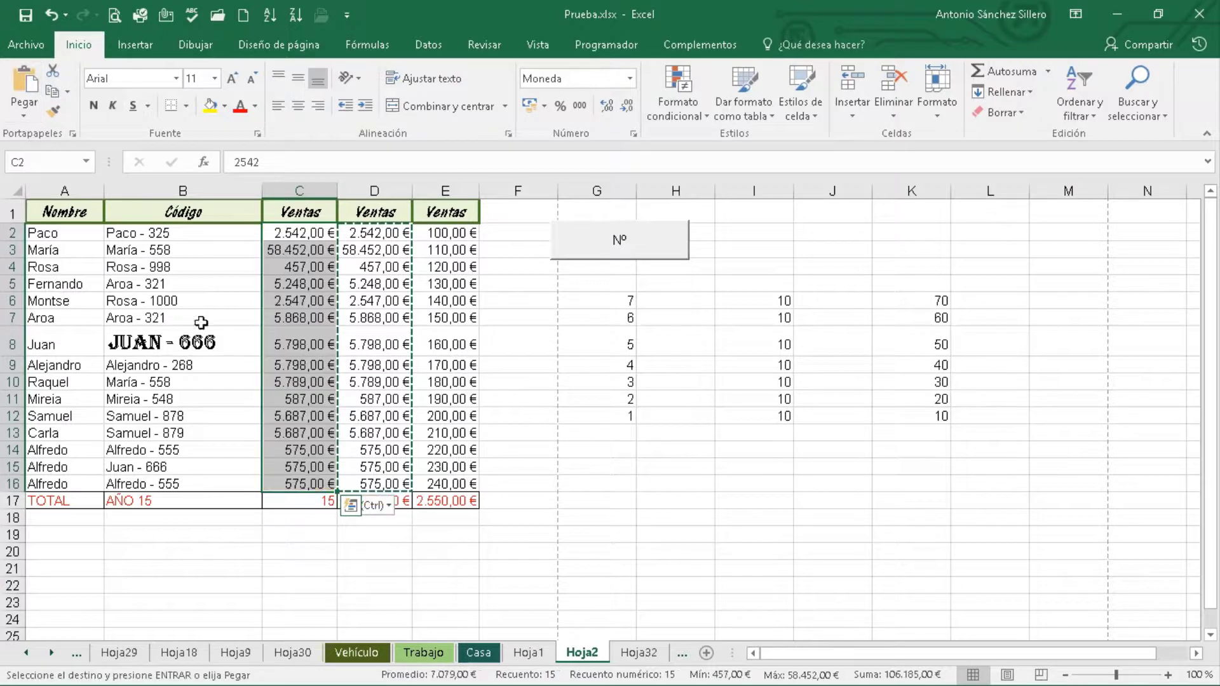
Step: Copy B7's plain formatting onto the enlarged code in B8 with Format Painter
left_click(145, 302)
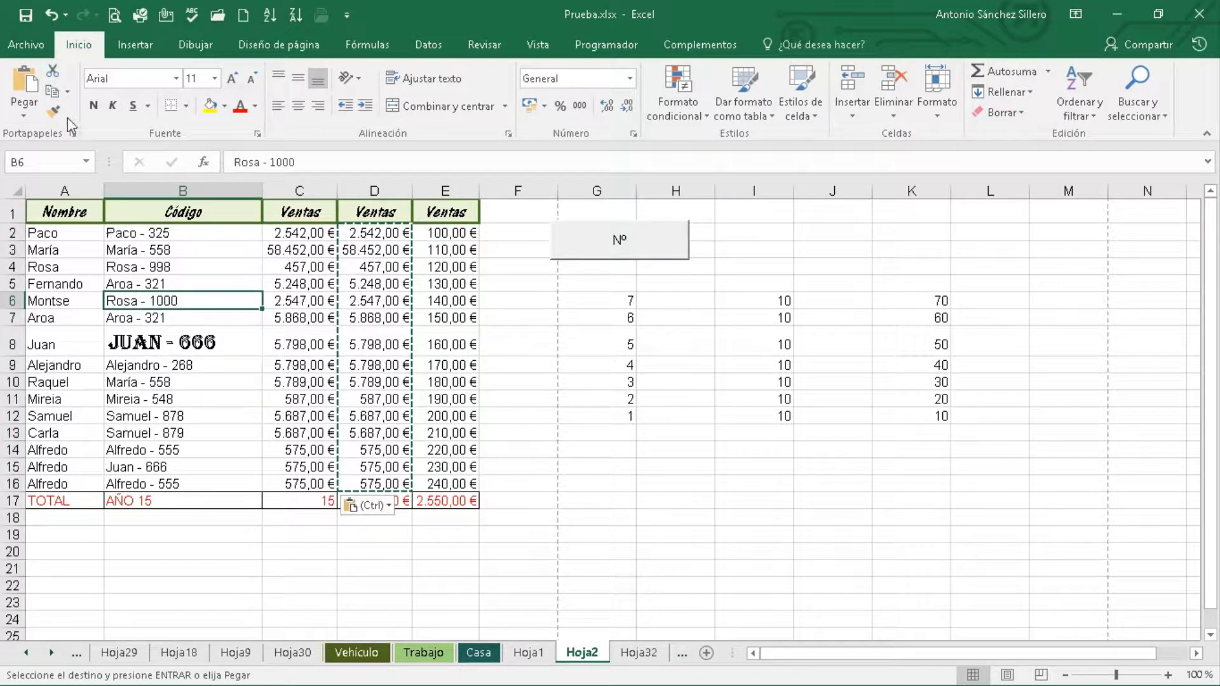
left_click(187, 320)
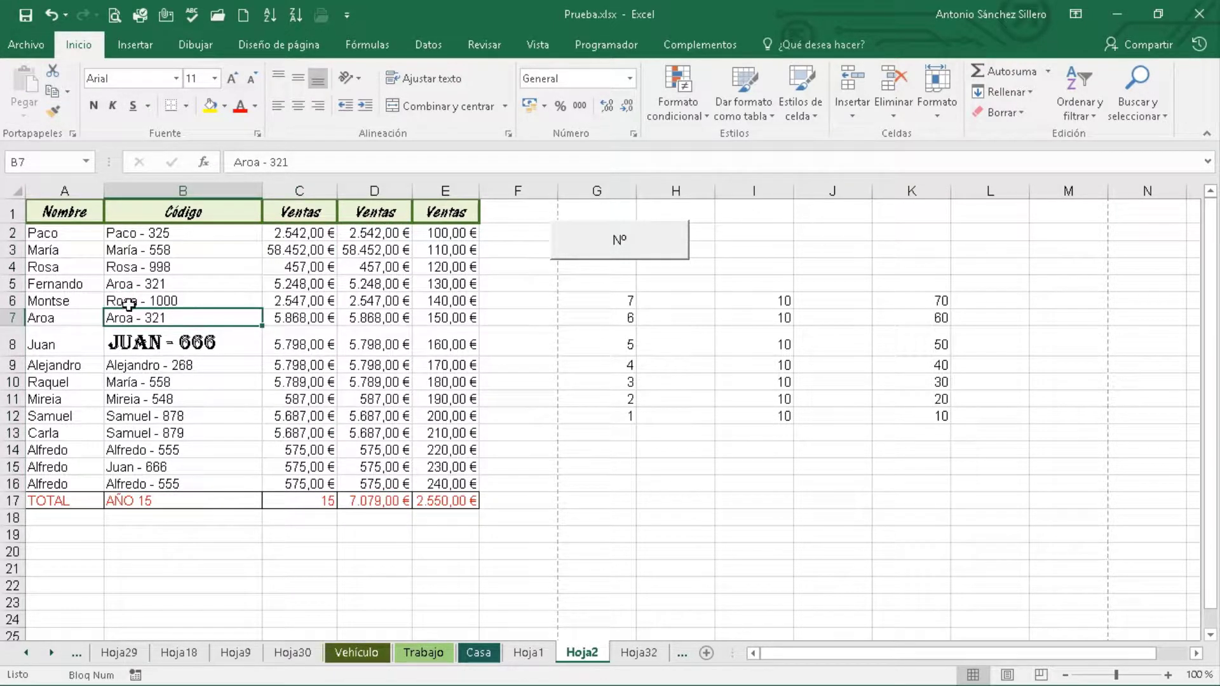
left_click(54, 118)
left_click(162, 343)
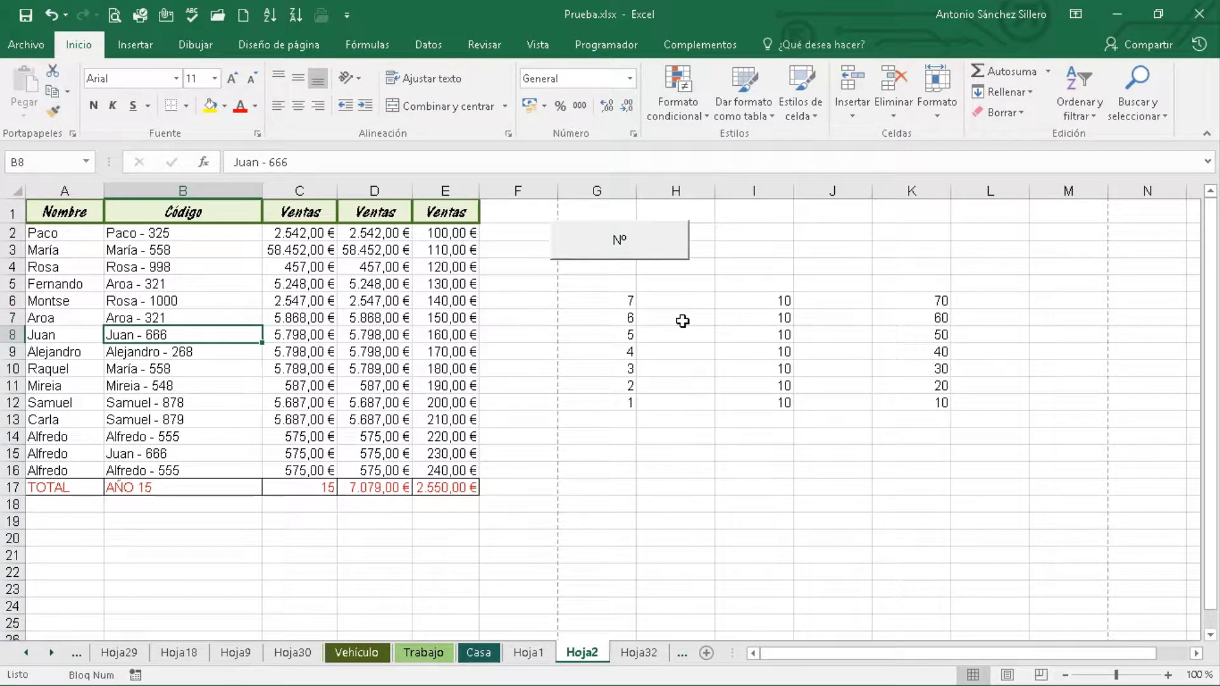
Step: Clear all the numbers from G5:K12
left_click(620, 291)
left_click_drag(619, 297, 913, 409)
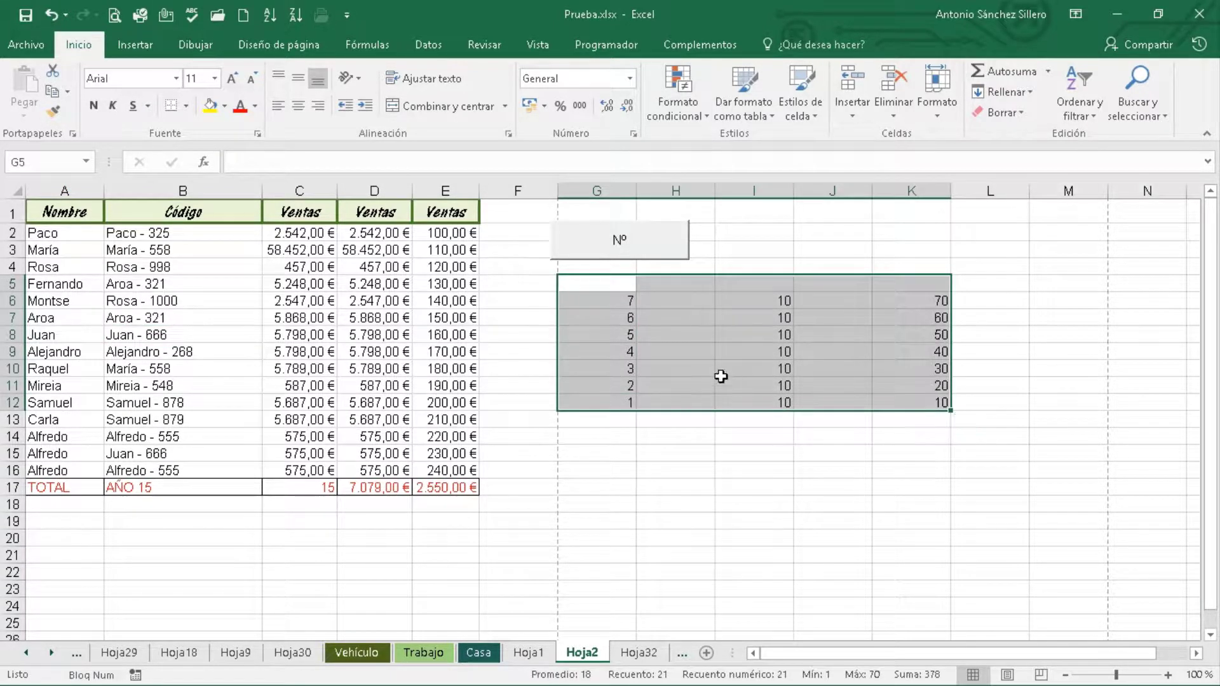
key("Delete")
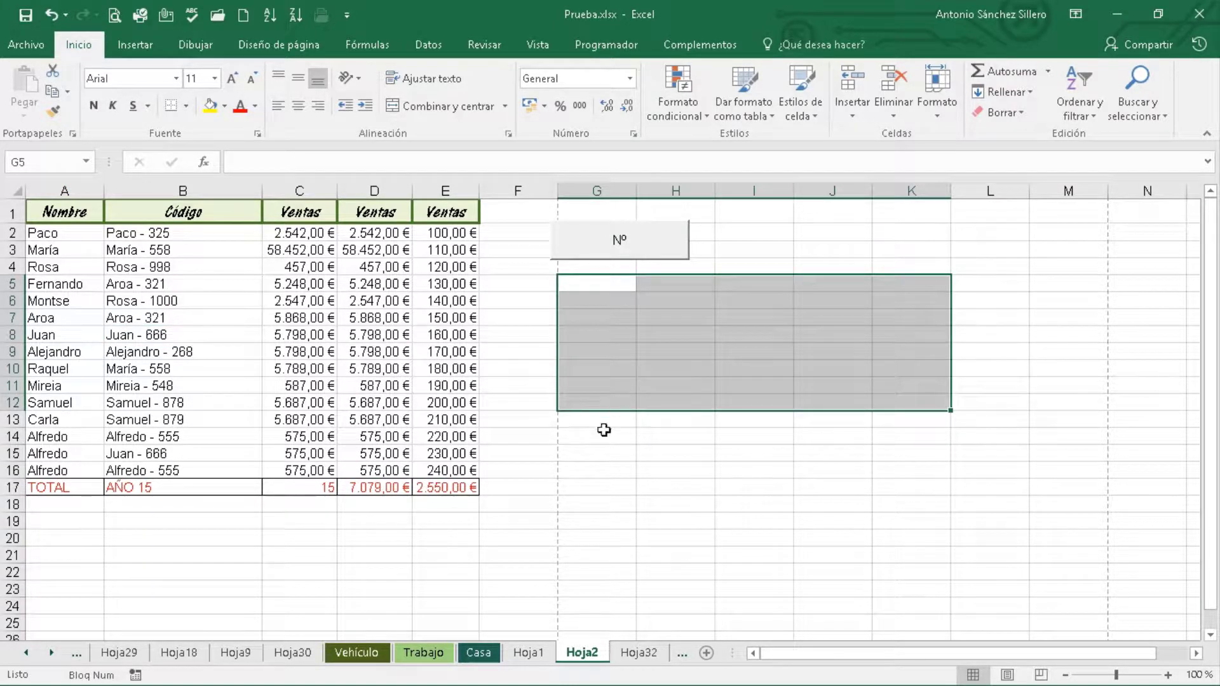
left_click(603, 435)
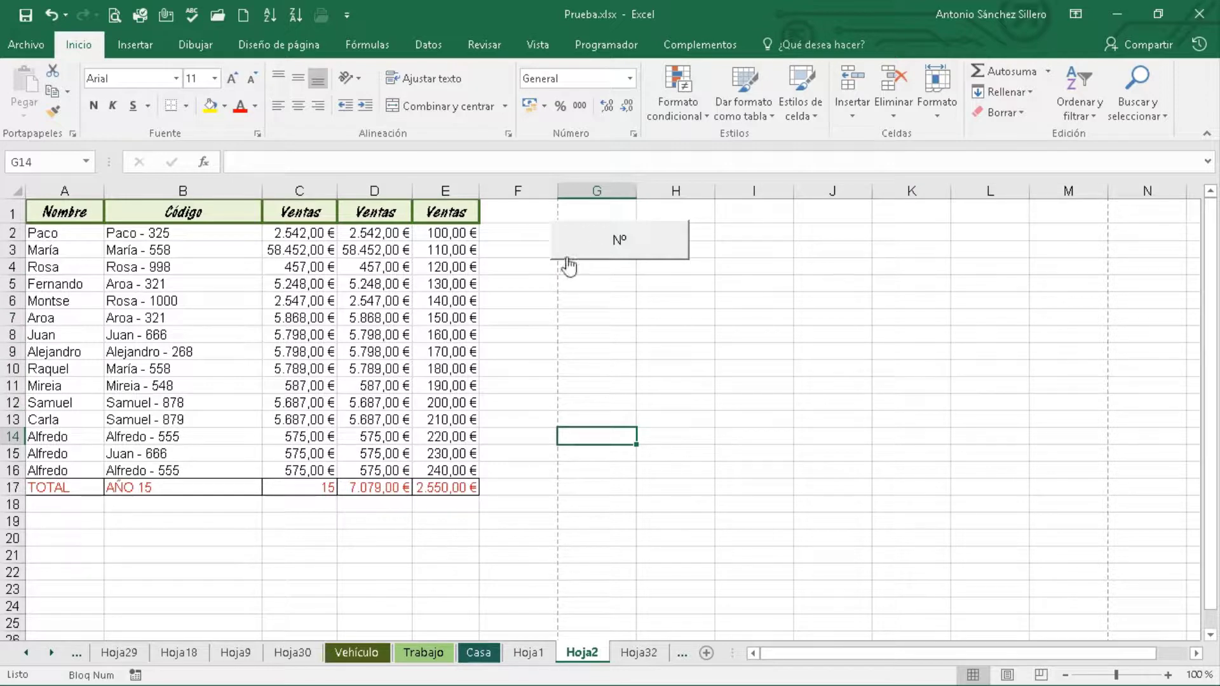
Step: Run Macro1 via the Nº button to restore the formatting and numbers, then review it in Macros
left_click(619, 255)
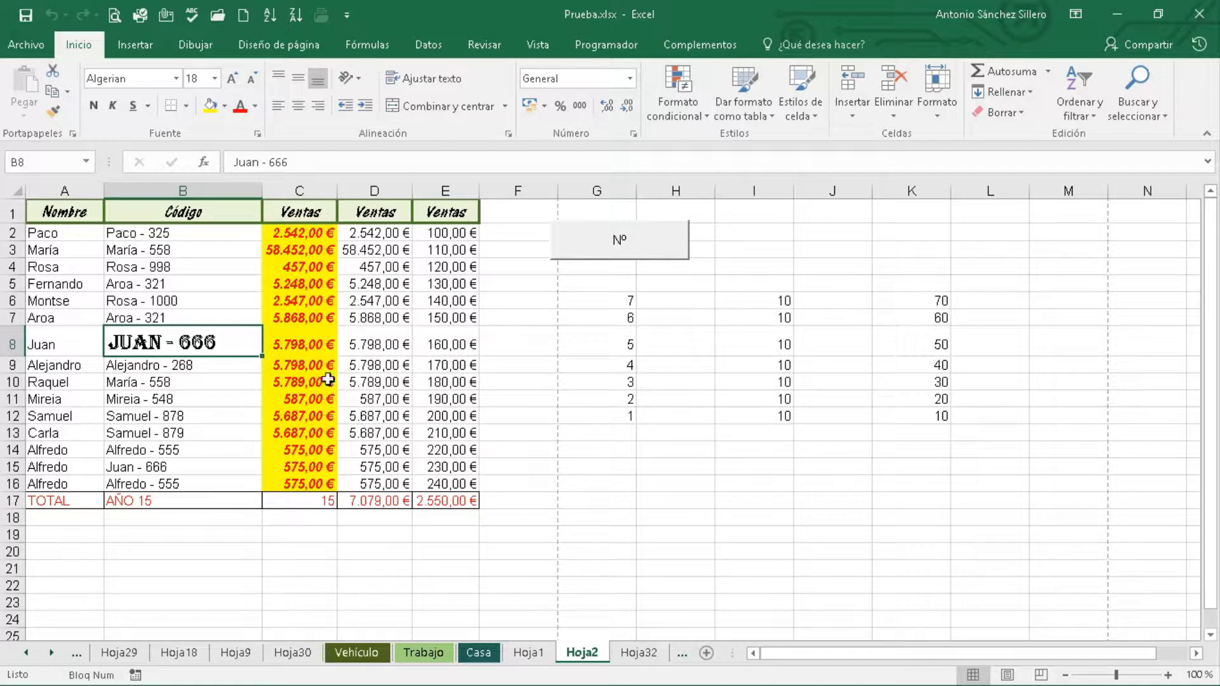
left_click(574, 382)
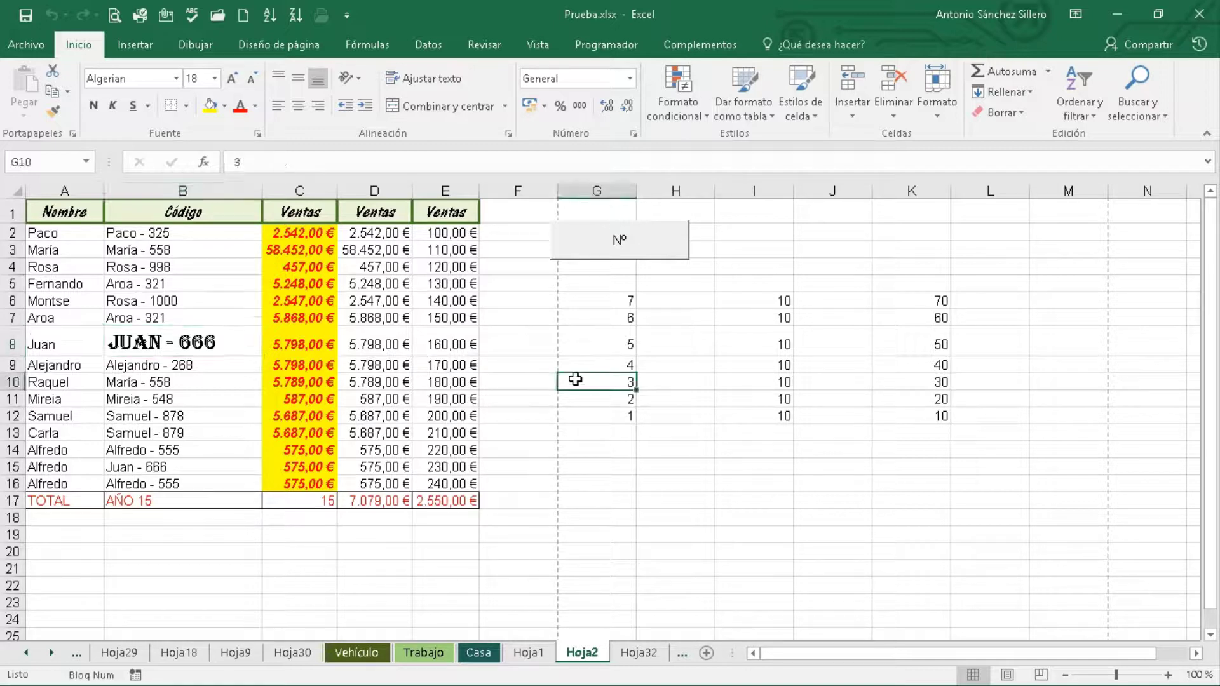
left_click(597, 42)
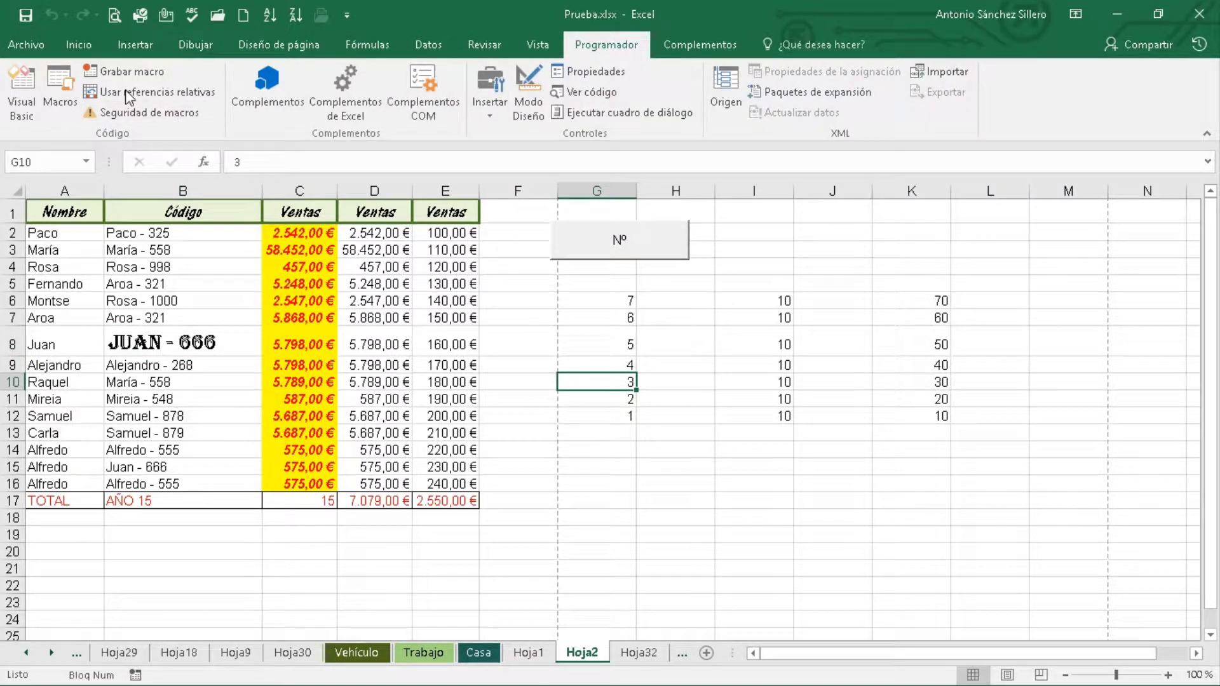
left_click(57, 109)
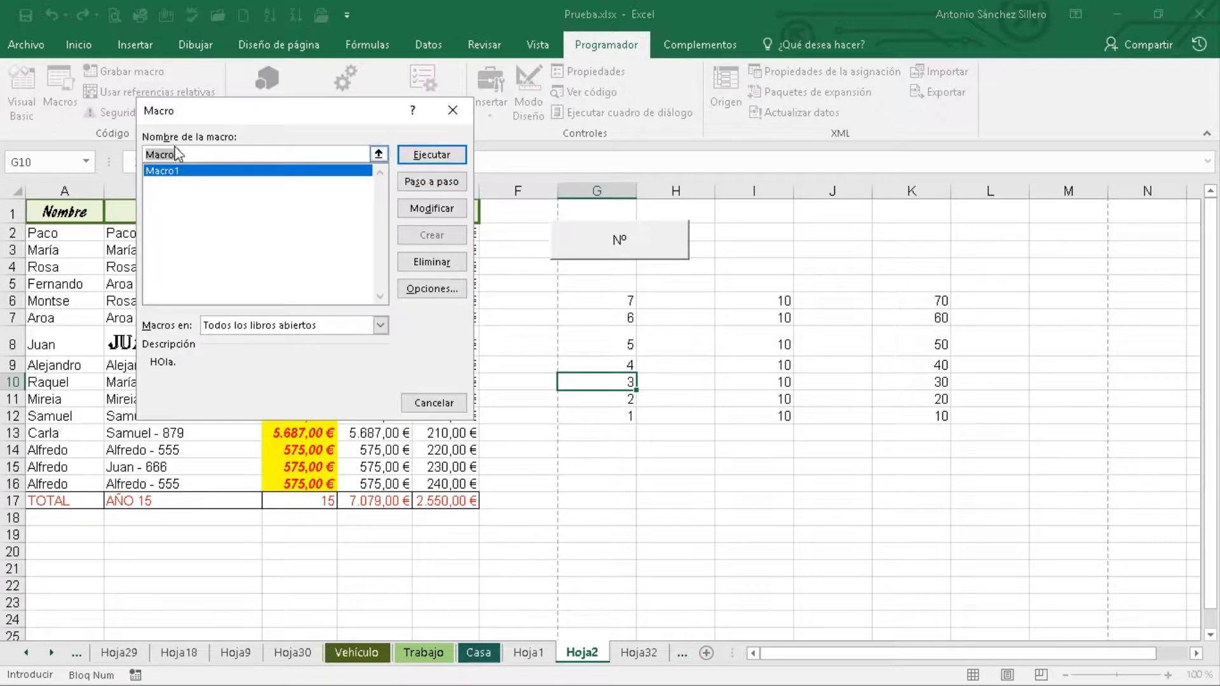
left_click(452, 121)
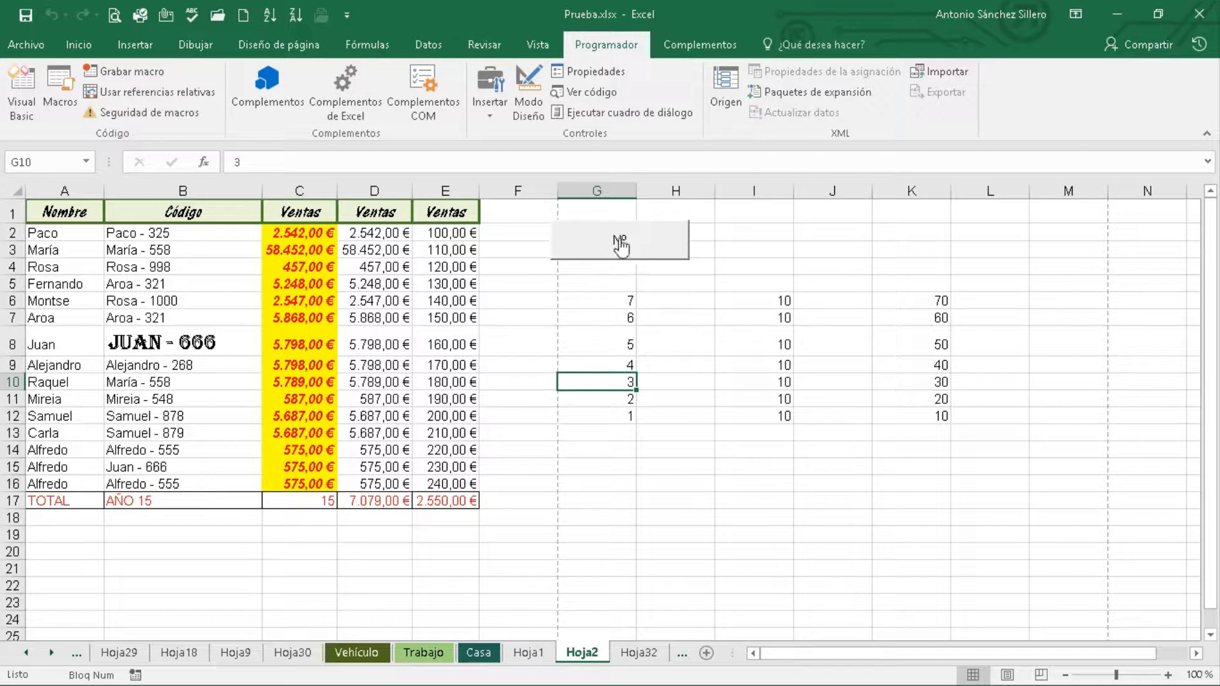
left_click(197, 115)
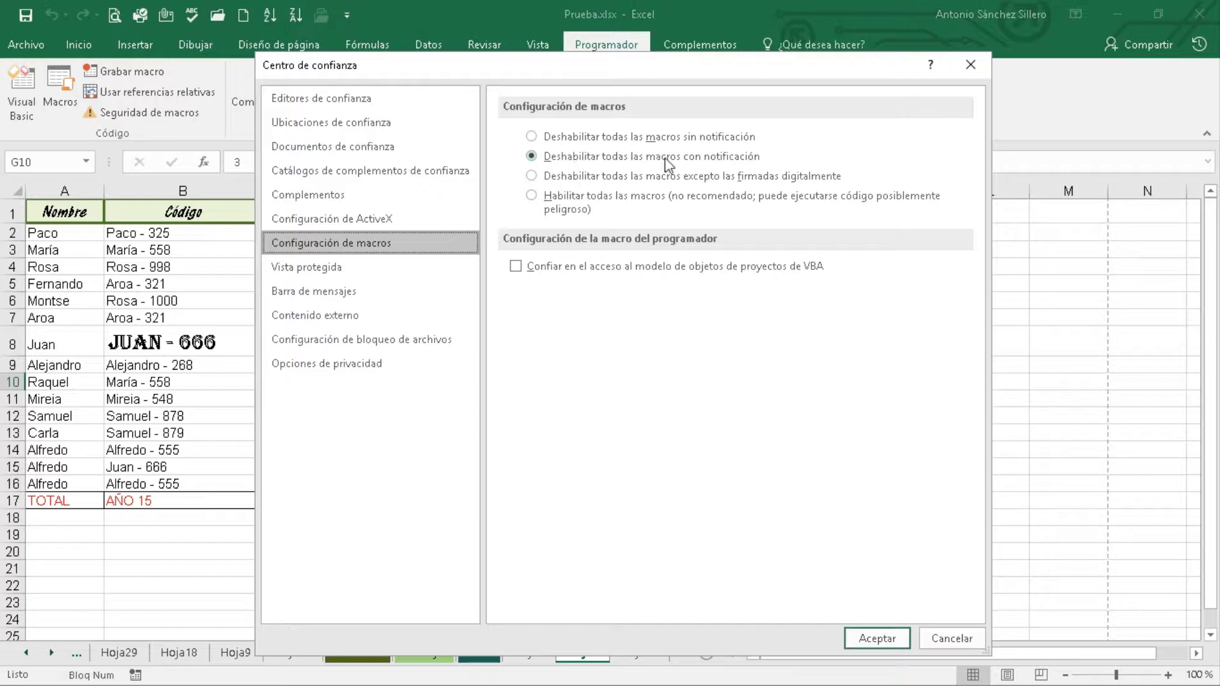
left_click(864, 638)
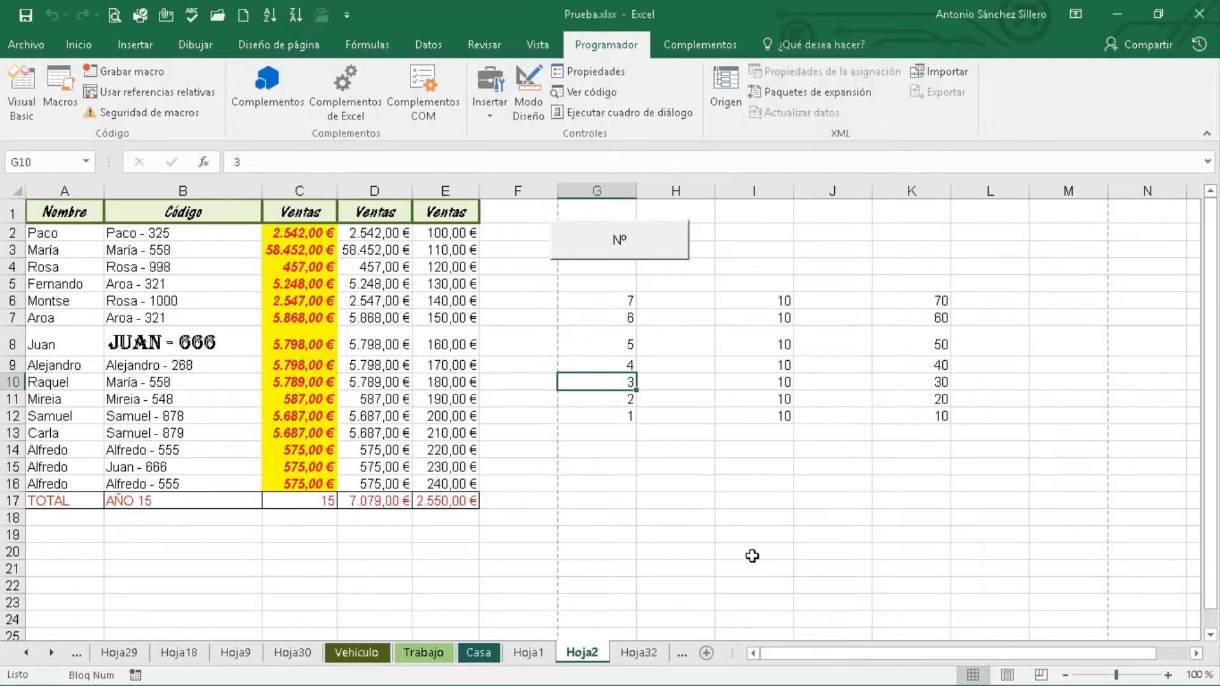
Step: Save Prueba.xlsx and answer No to the macro-free workbook warning
left_click(539, 353)
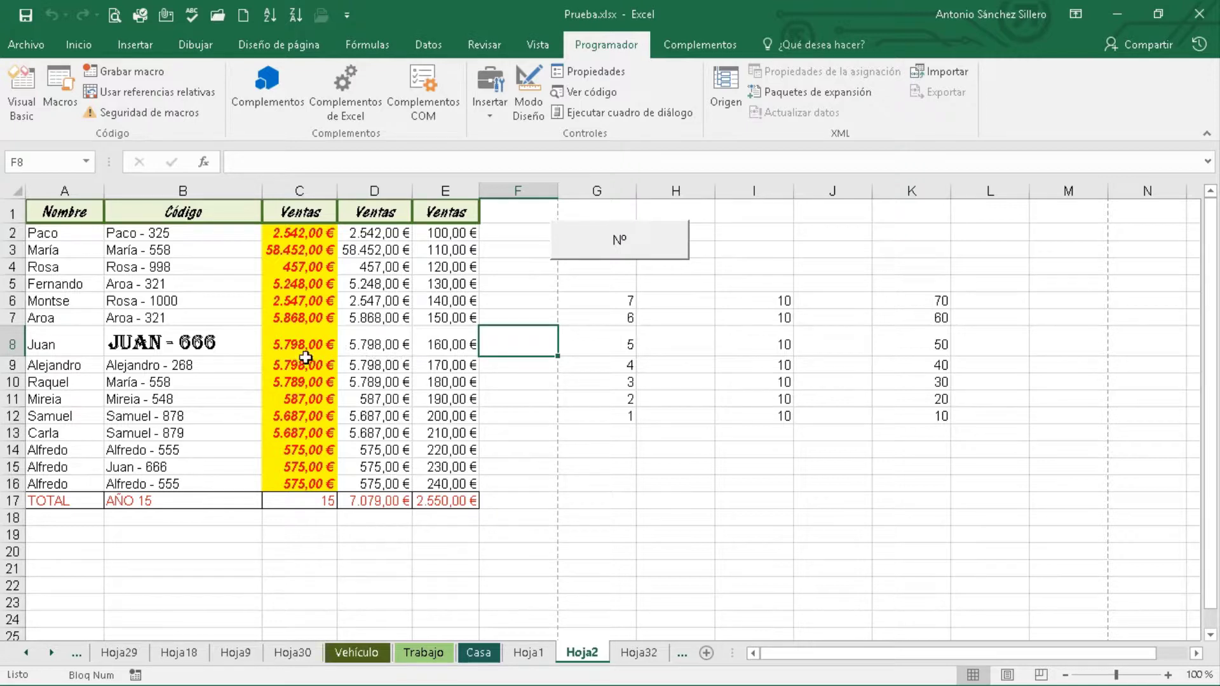
left_click(282, 371)
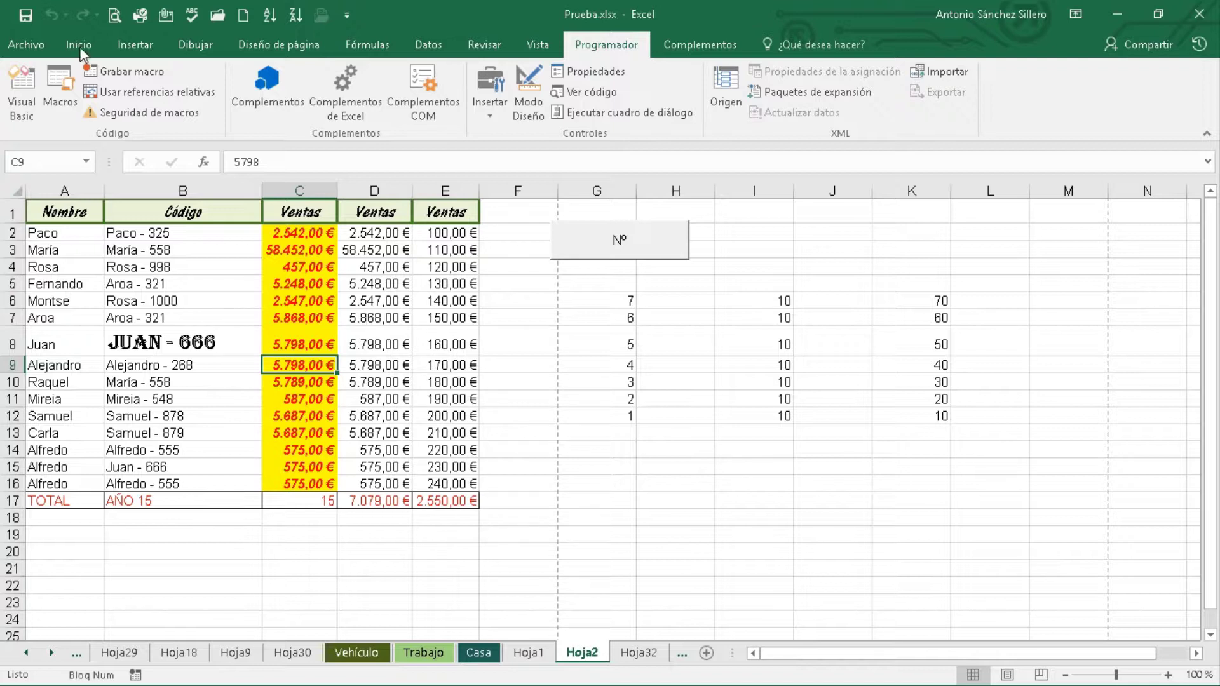
left_click(26, 15)
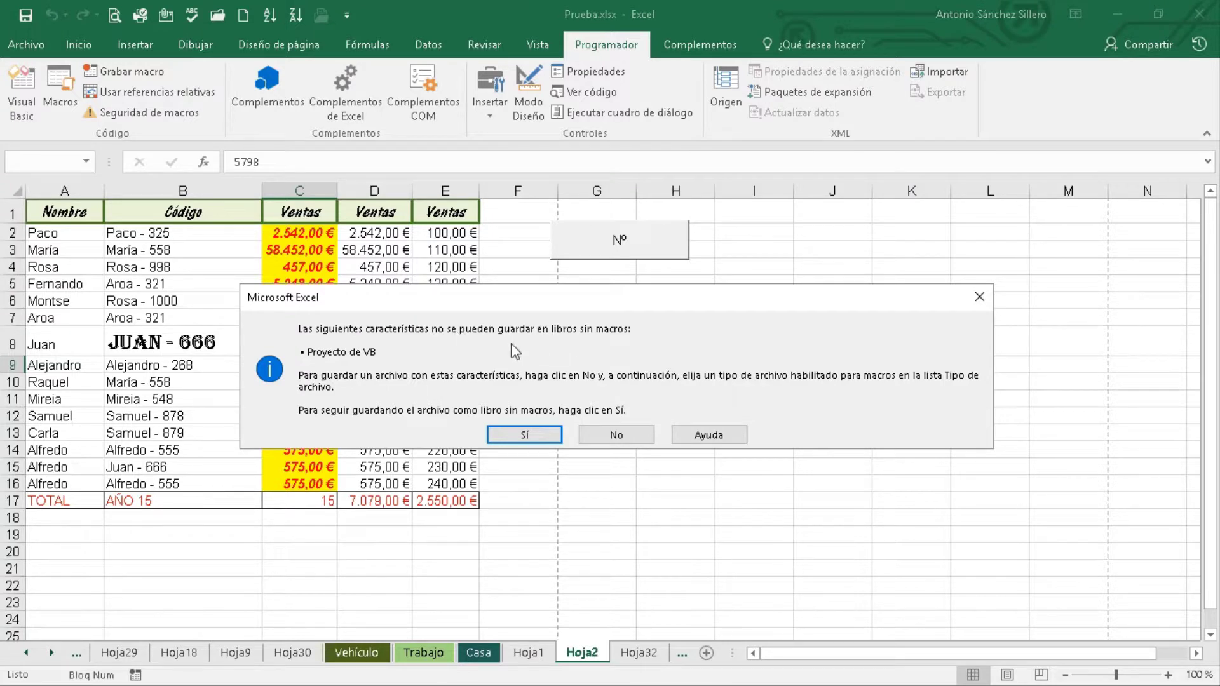
left_click(615, 434)
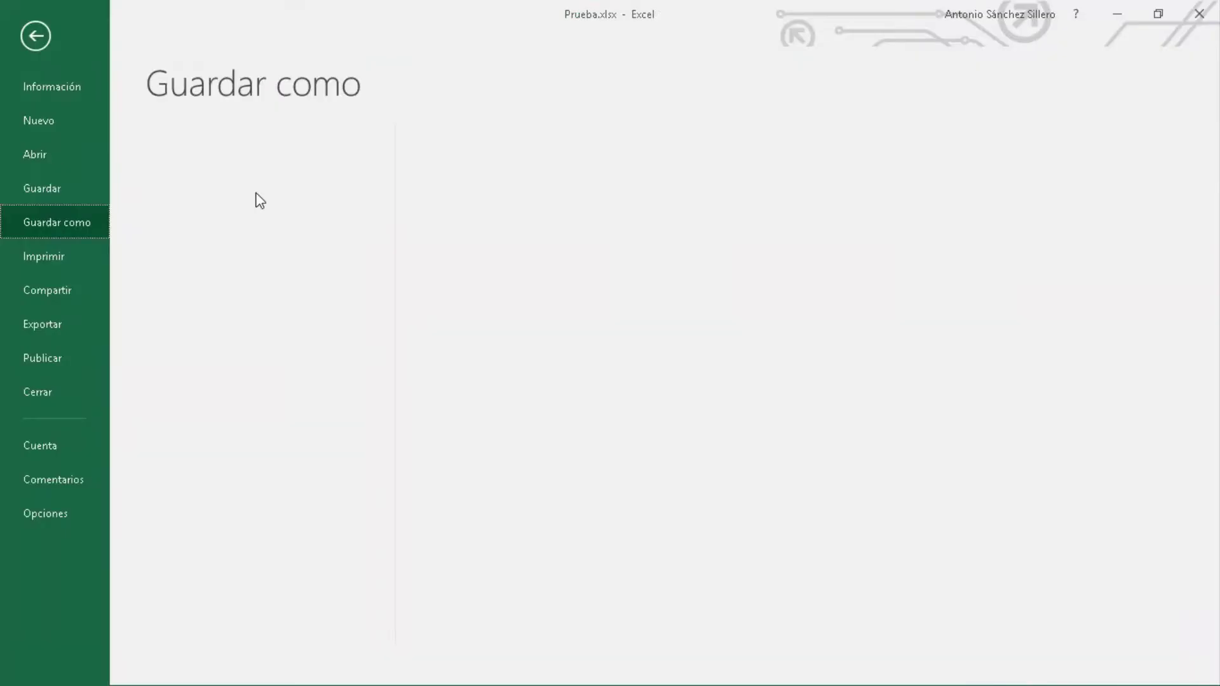
Step: Save as Prueba.xlsm with type 'Libro de Excel habilitado para macros (*.xlsm)' in the same OneDrive folder
left_click(30, 37)
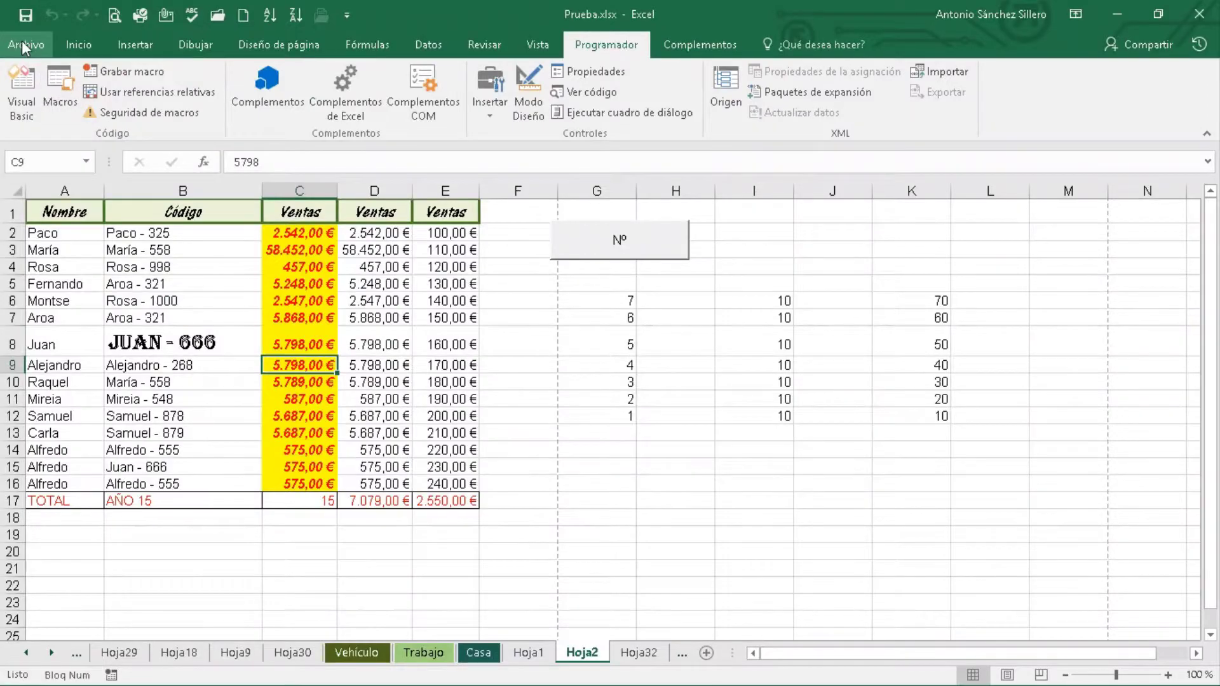
left_click(24, 46)
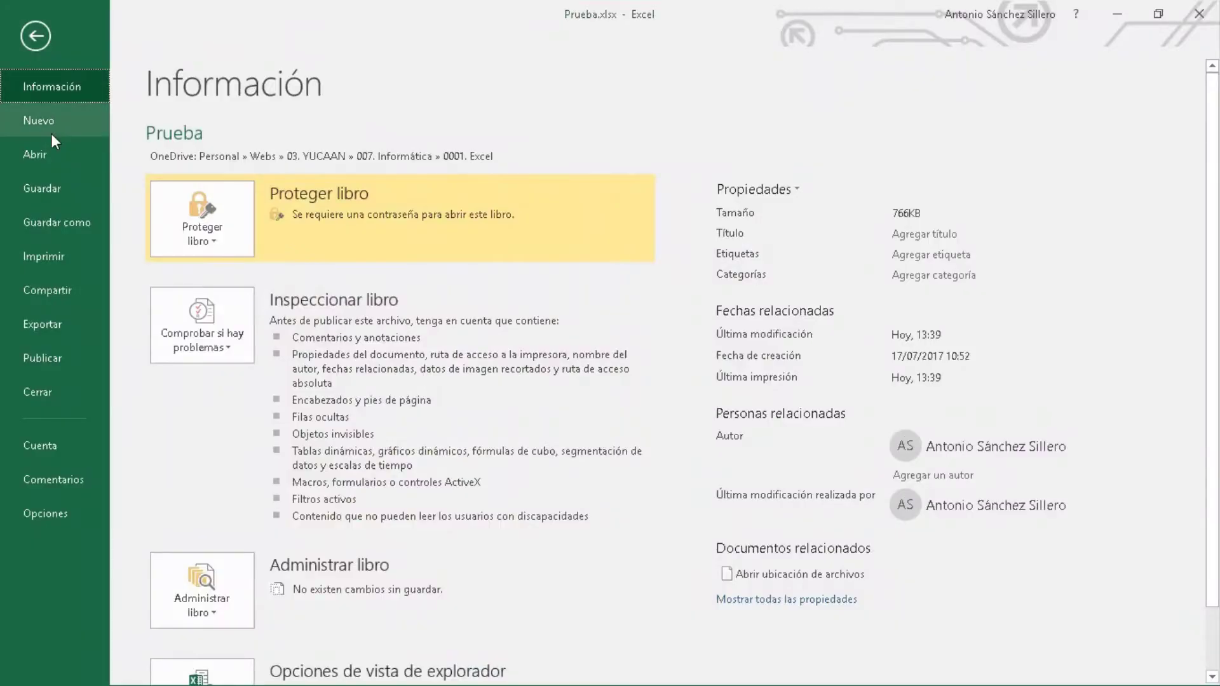
left_click(86, 223)
left_click(572, 187)
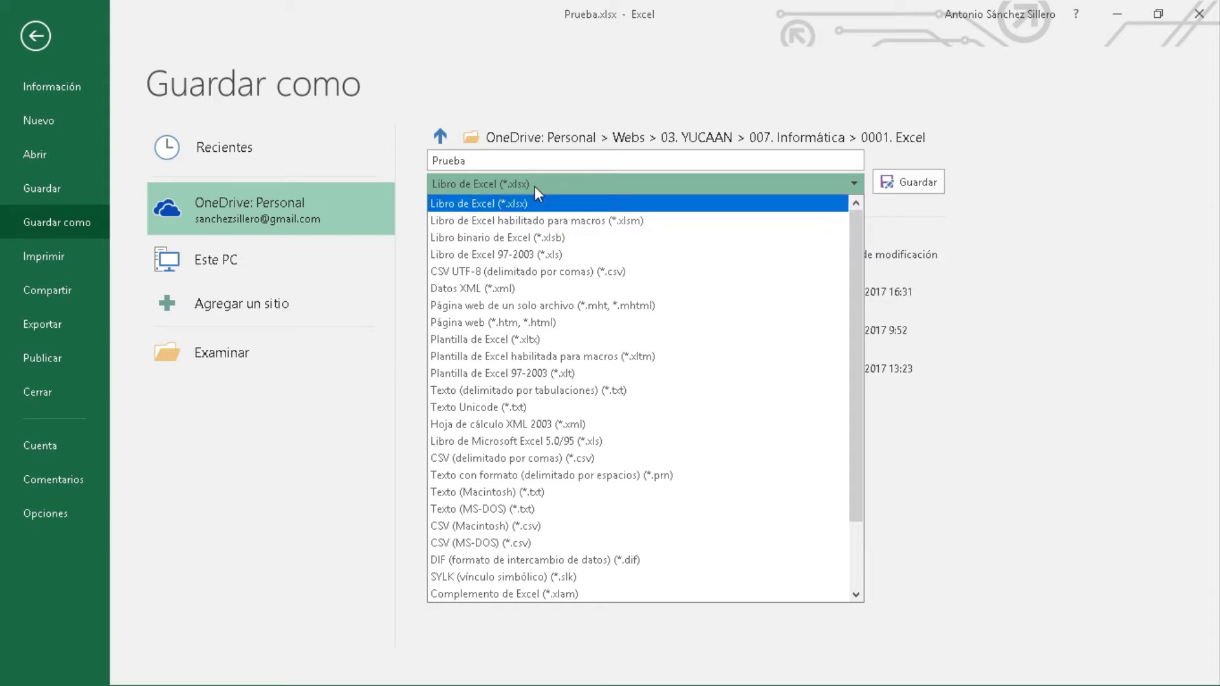
left_click(643, 221)
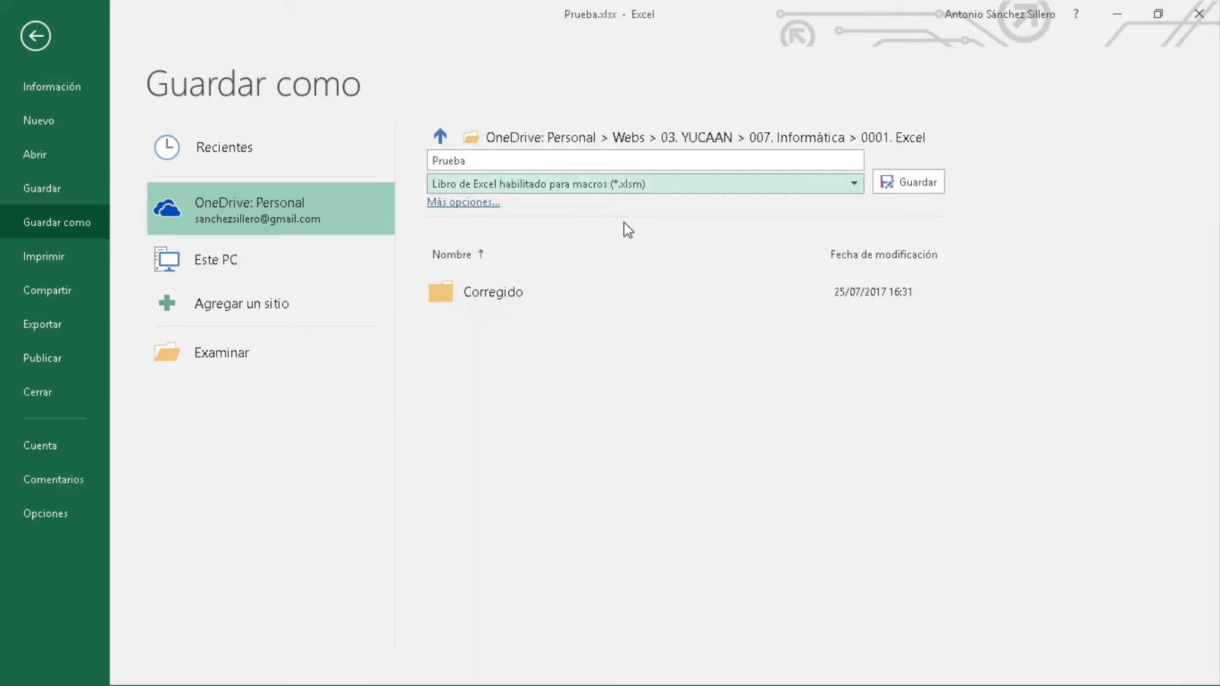
left_click(906, 184)
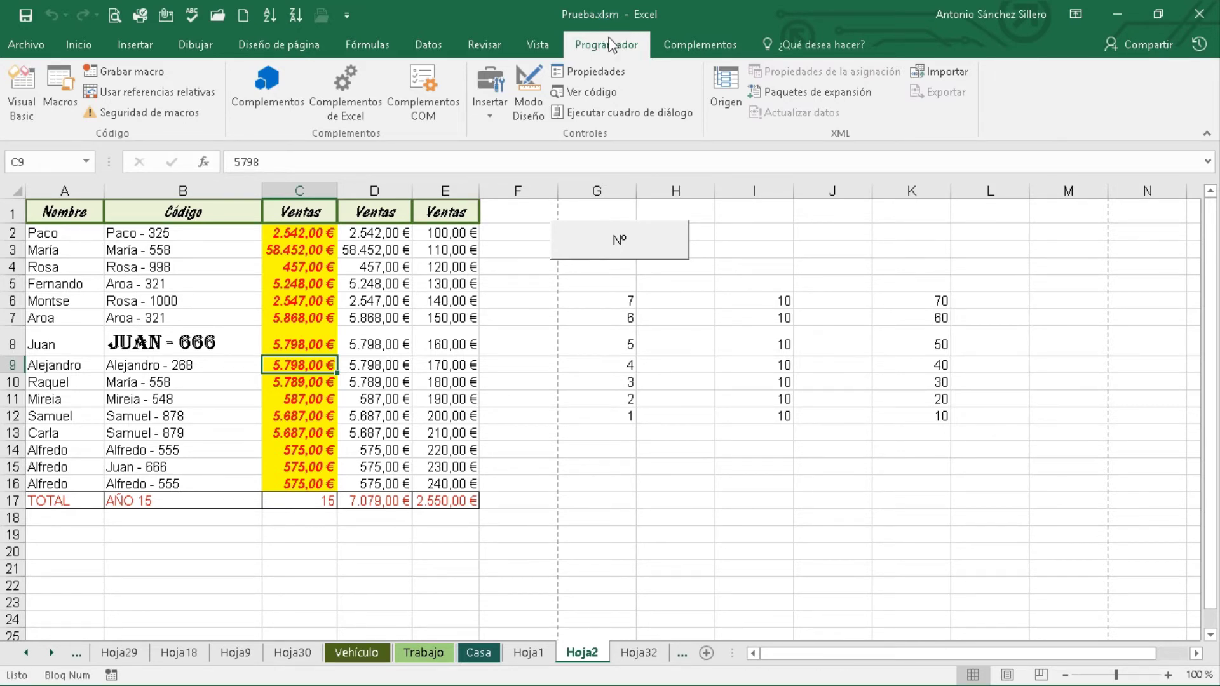
left_click(520, 453)
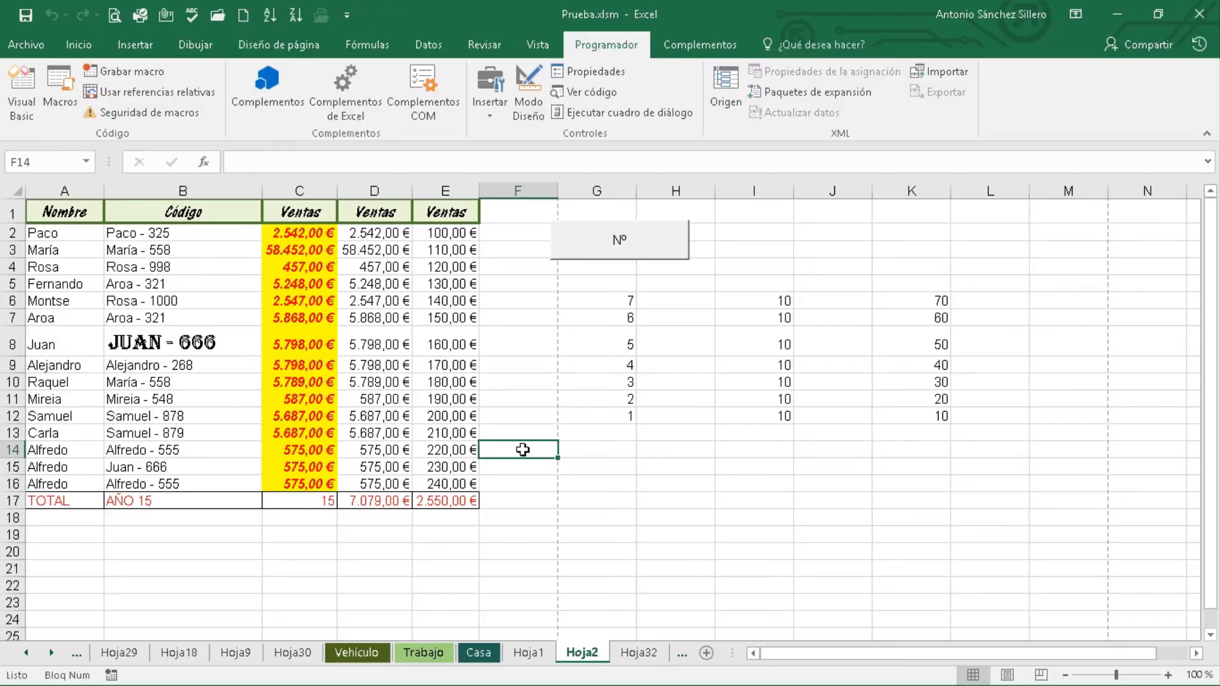